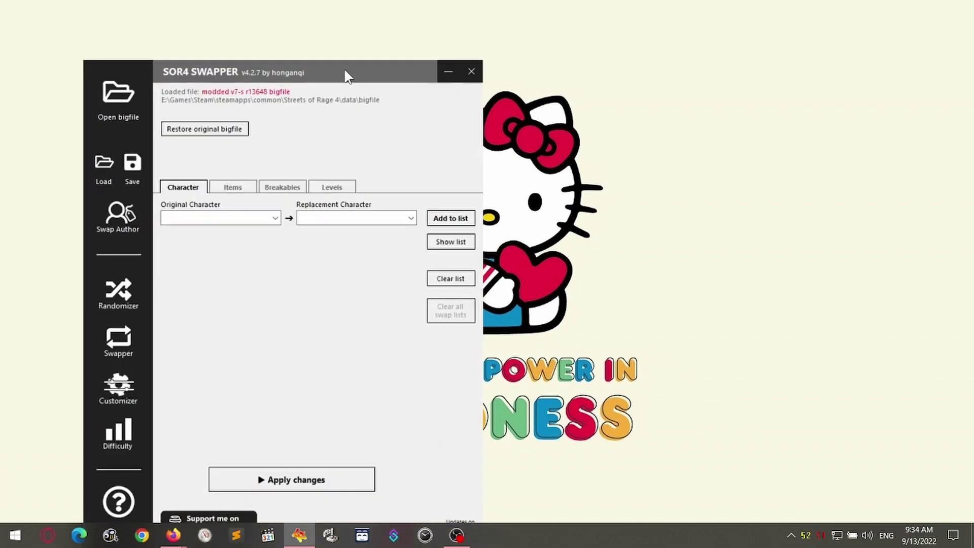
- Set Axel SOR4 to be replaced by R. Bear SOR2 and add the swap to the replacement list
{"action": "left_click_drag", "start_coordinate": [345, 77], "coordinate": [382, 43]}
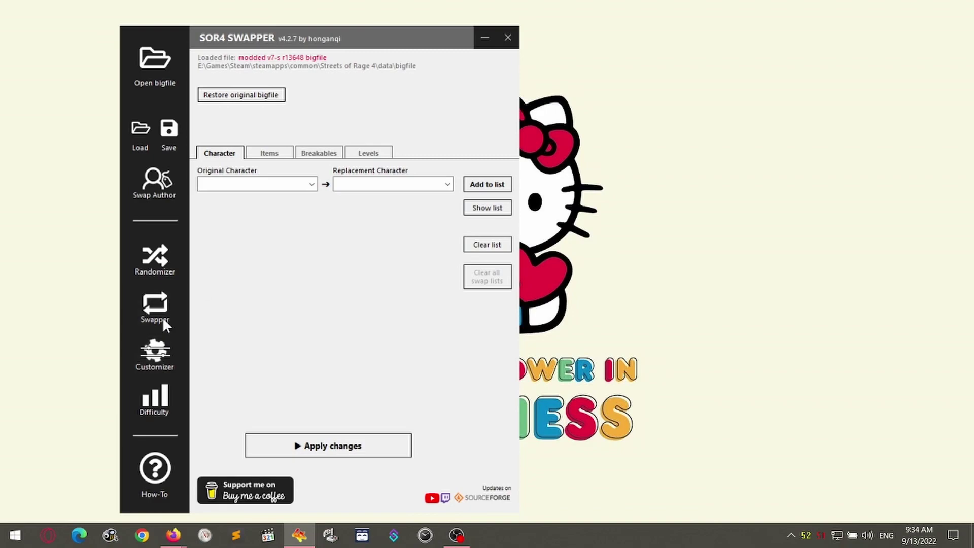
{"action": "left_click", "coordinate": [284, 184]}
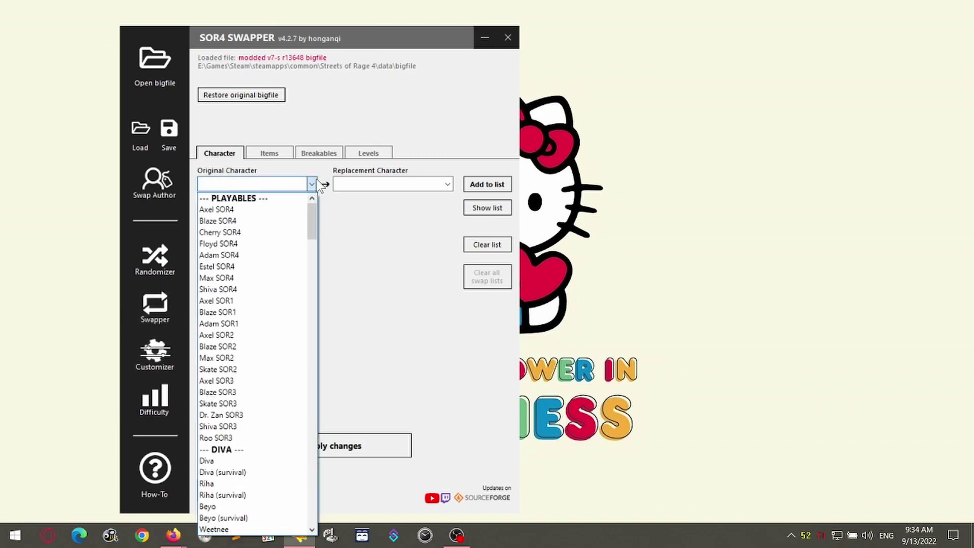
{"action": "left_click", "coordinate": [284, 184]}
{"action": "type", "text": "axel SOR1"}
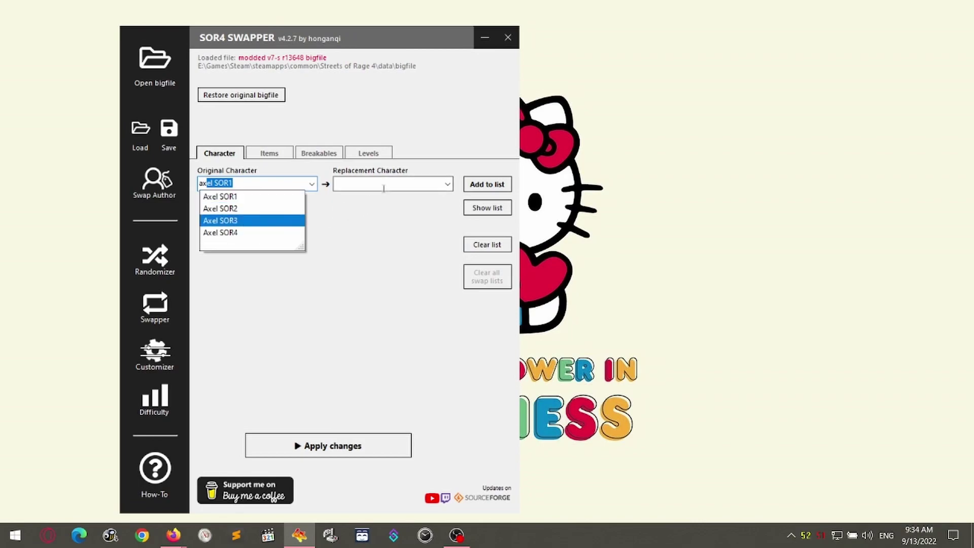
{"action": "left_click", "coordinate": [245, 233]}
{"action": "left_click", "coordinate": [408, 185]}
{"action": "type", "text": "r. Bear SOR2"}
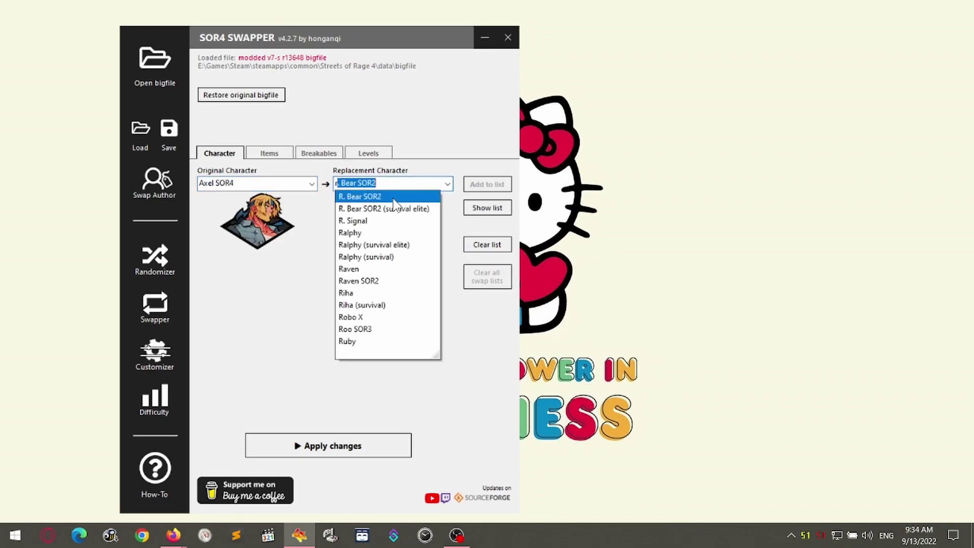
{"action": "left_click", "coordinate": [480, 192]}
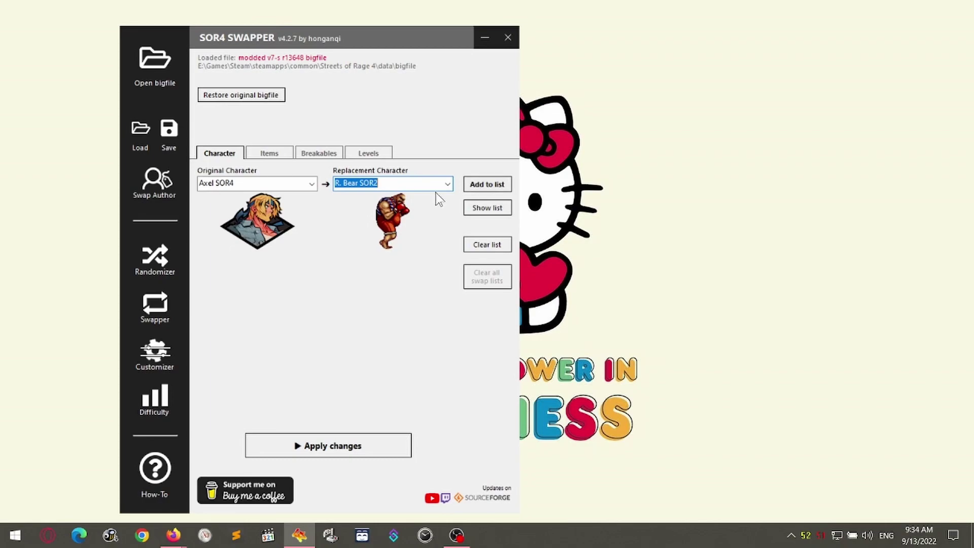
{"action": "left_click", "coordinate": [493, 187]}
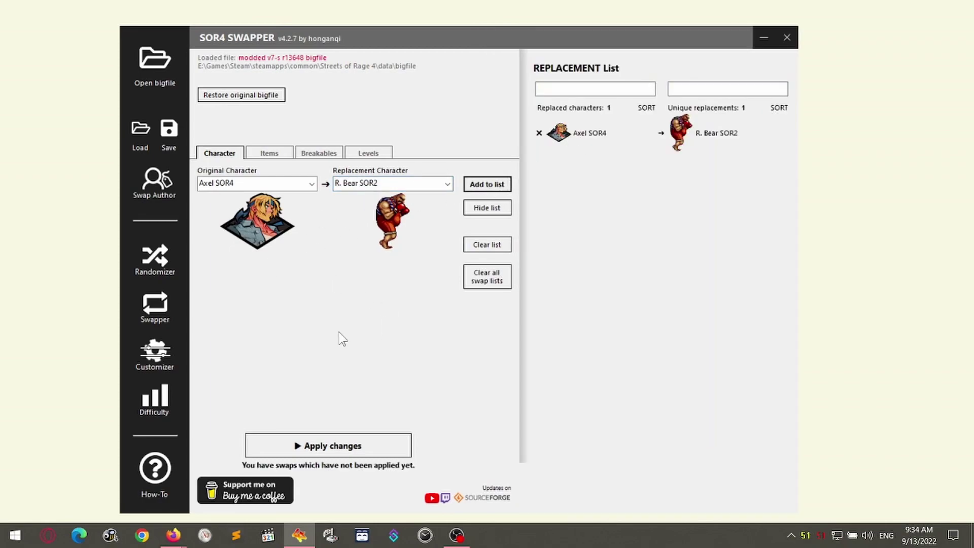
- Open the character customizer and load Axel SOR4 for customization
{"action": "left_click", "coordinate": [153, 360]}
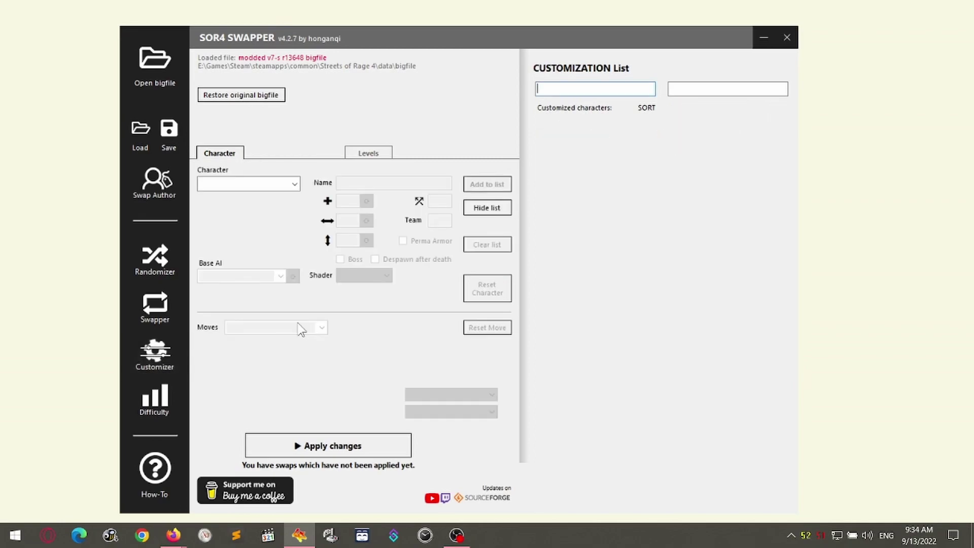
{"action": "left_click", "coordinate": [293, 183]}
{"action": "left_click", "coordinate": [294, 184]}
{"action": "left_click", "coordinate": [295, 184]}
{"action": "left_click", "coordinate": [243, 210]}
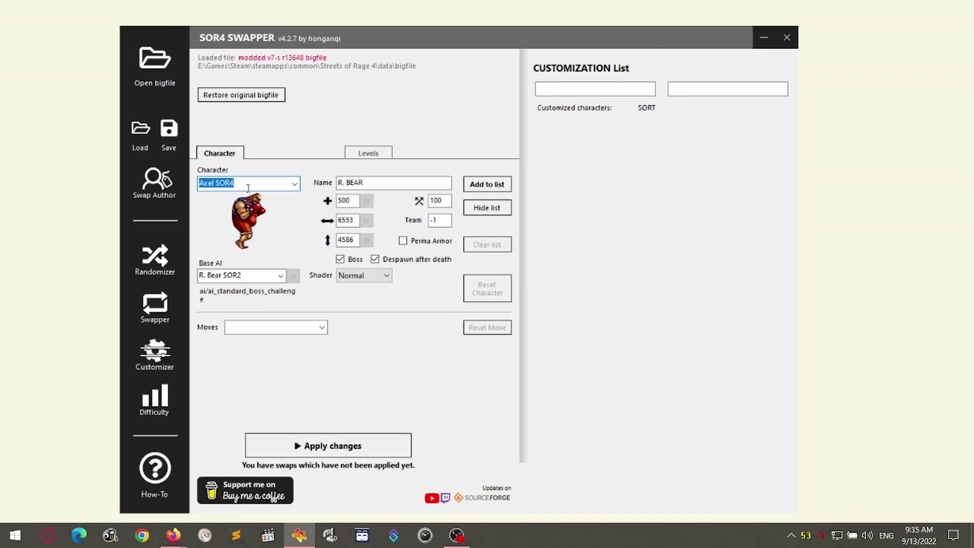
- Set the input trigger of the HeadButt move to PressY
{"action": "left_click", "coordinate": [321, 328]}
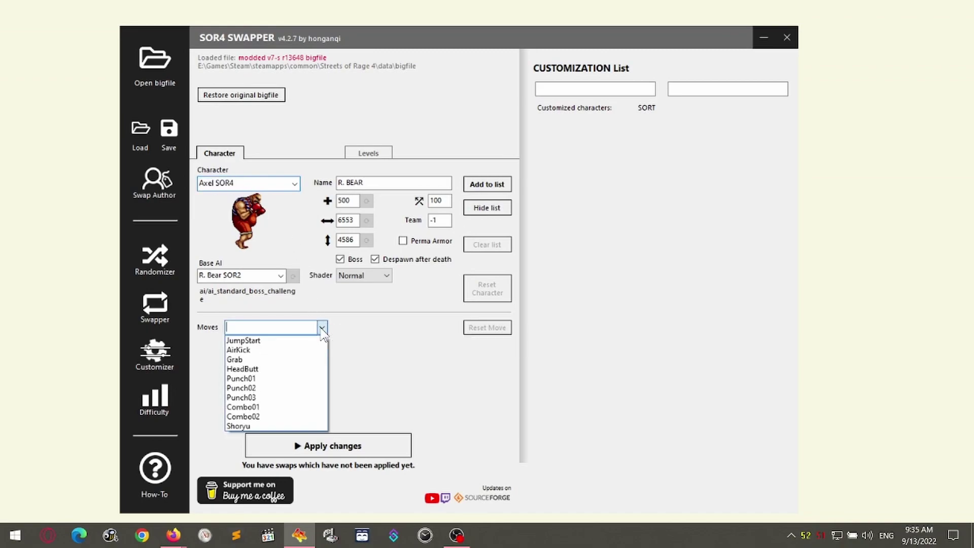
{"action": "left_click", "coordinate": [288, 342]}
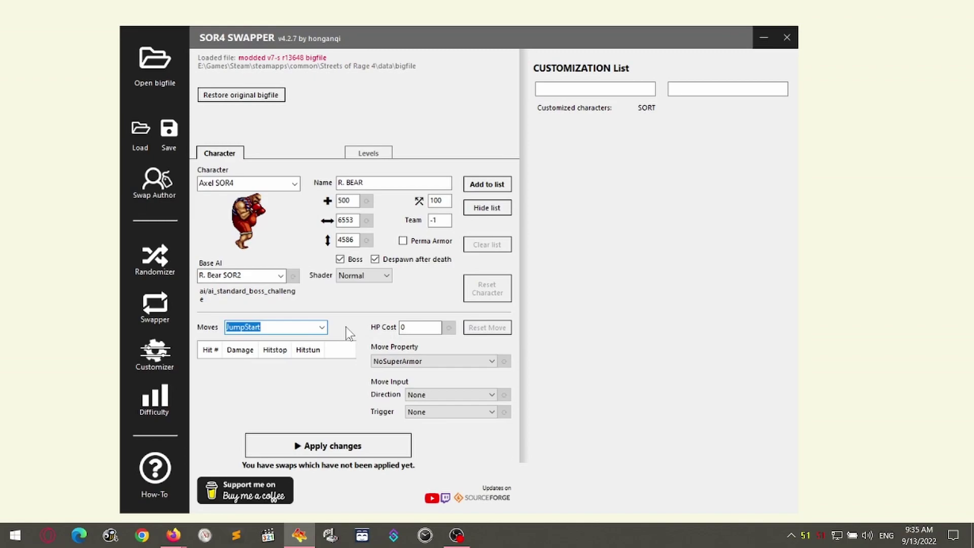
{"action": "key", "text": "Down"}
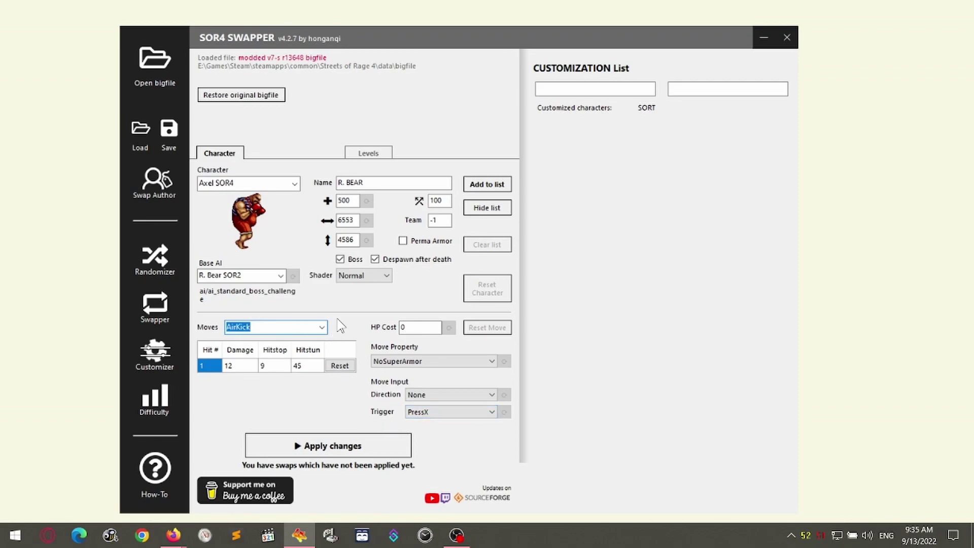
{"action": "key", "text": "Down"}
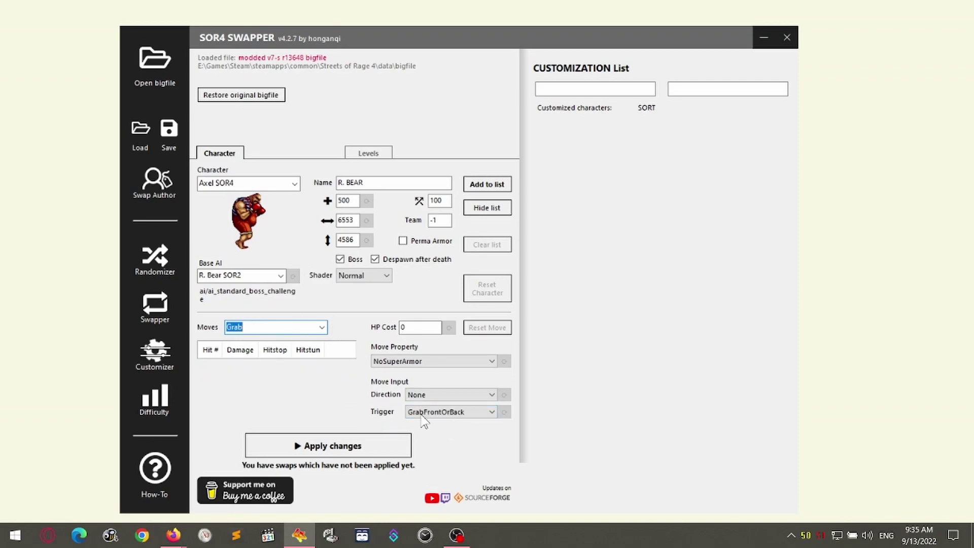
{"action": "key", "text": "Down"}
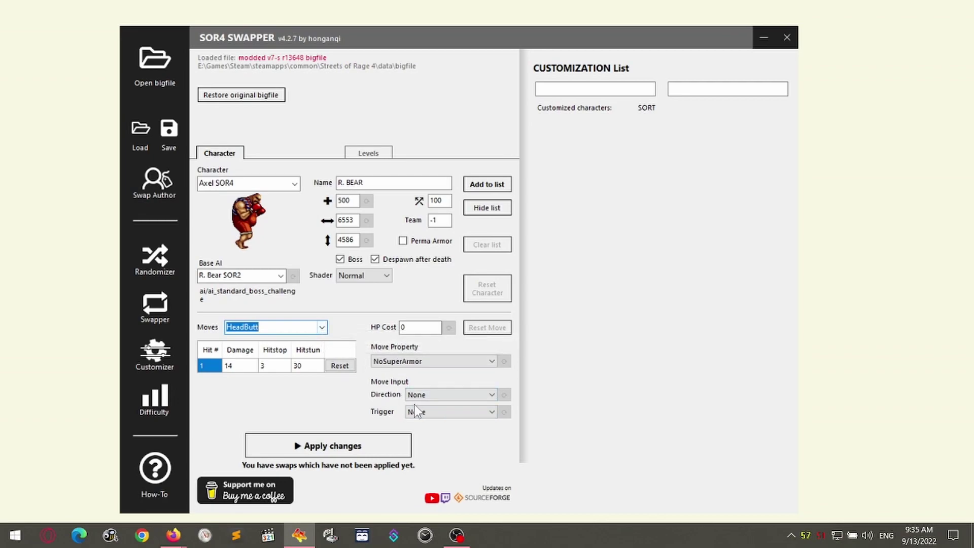
{"action": "left_click", "coordinate": [457, 414]}
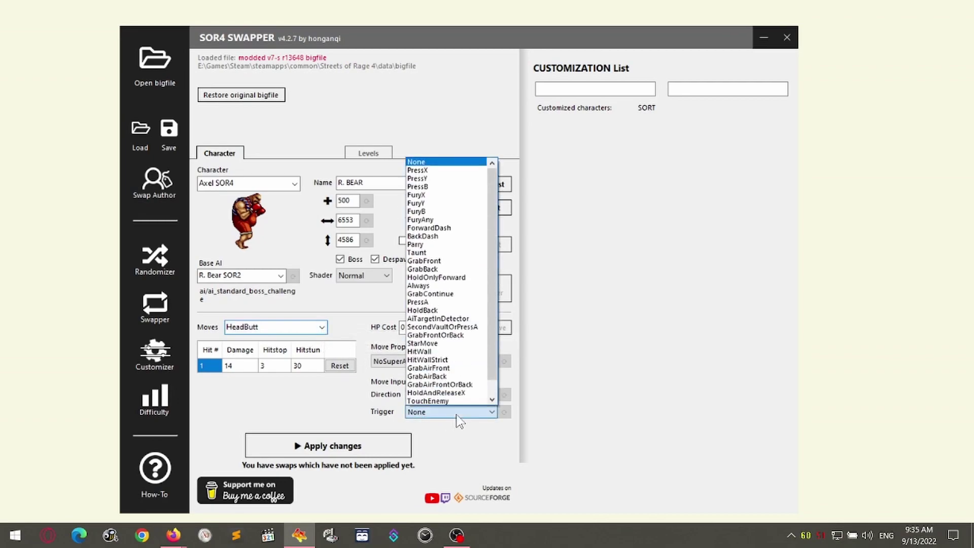
{"action": "left_click", "coordinate": [427, 179]}
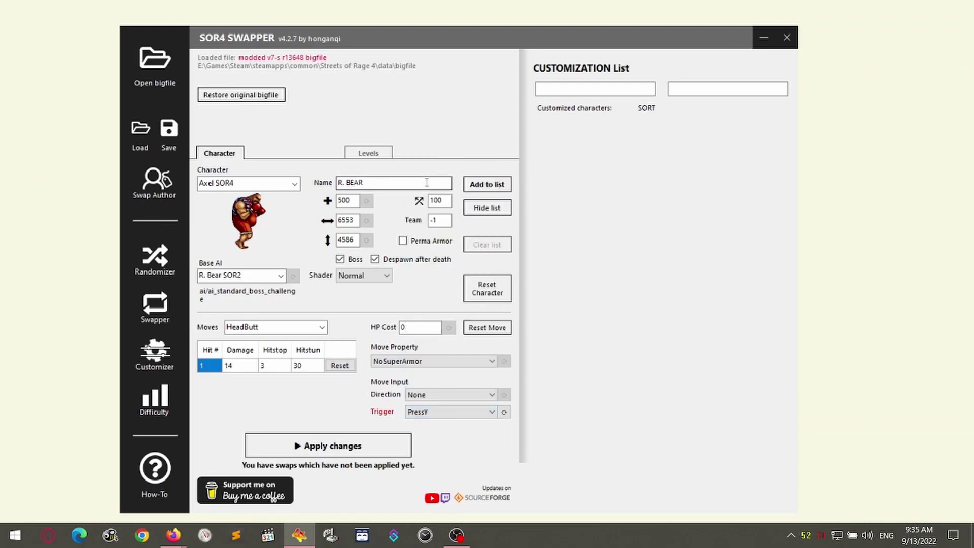
- Look through the character's moves from JumpStart to Shoryu, examining each one's damage, property and input trigger
{"action": "left_click", "coordinate": [322, 330]}
{"action": "left_click", "coordinate": [322, 331]}
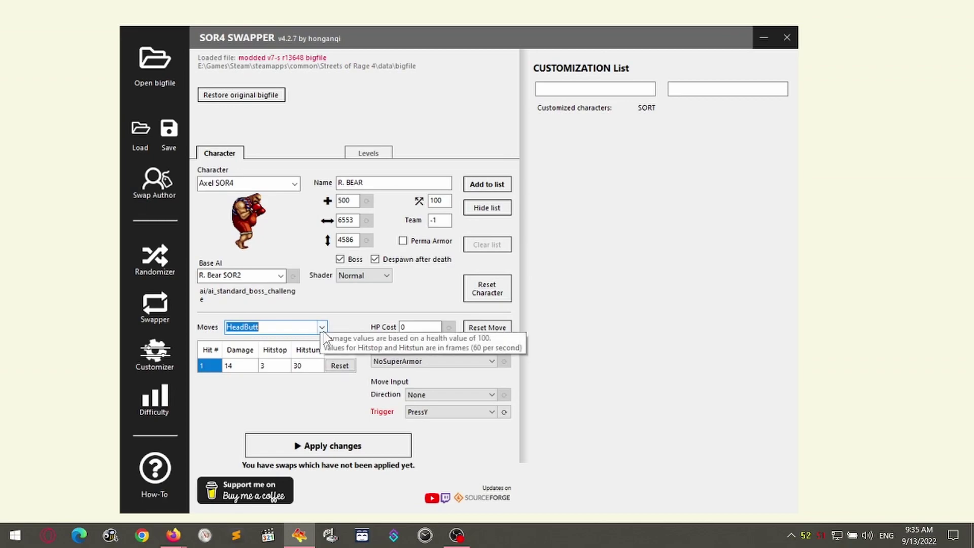
{"action": "key", "text": "Up"}
{"action": "key", "text": "Down"}
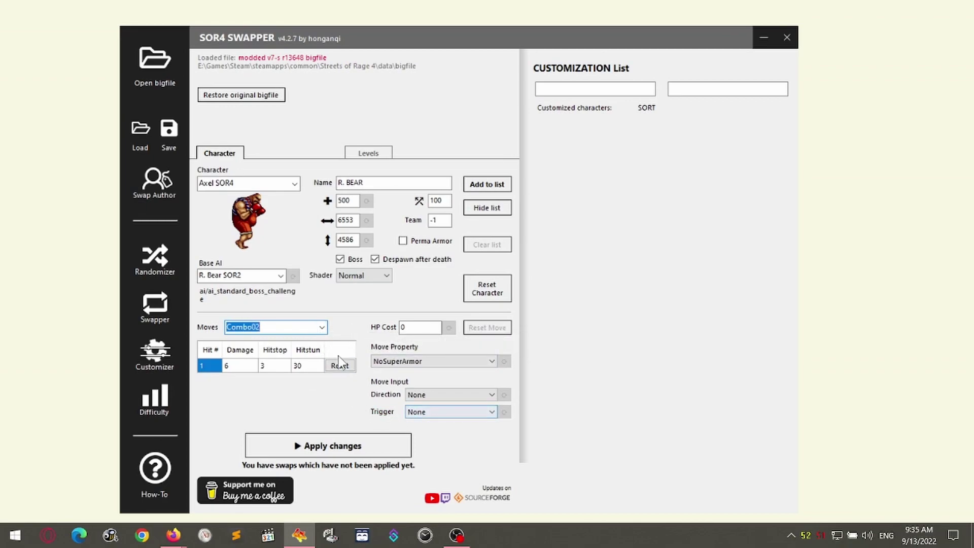
{"action": "key", "text": "Down"}
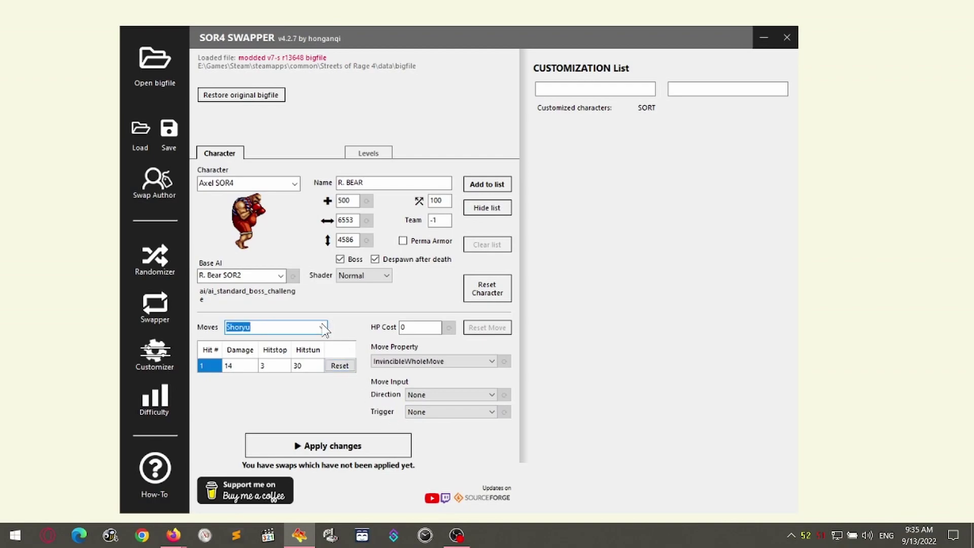
{"action": "key", "text": "Down"}
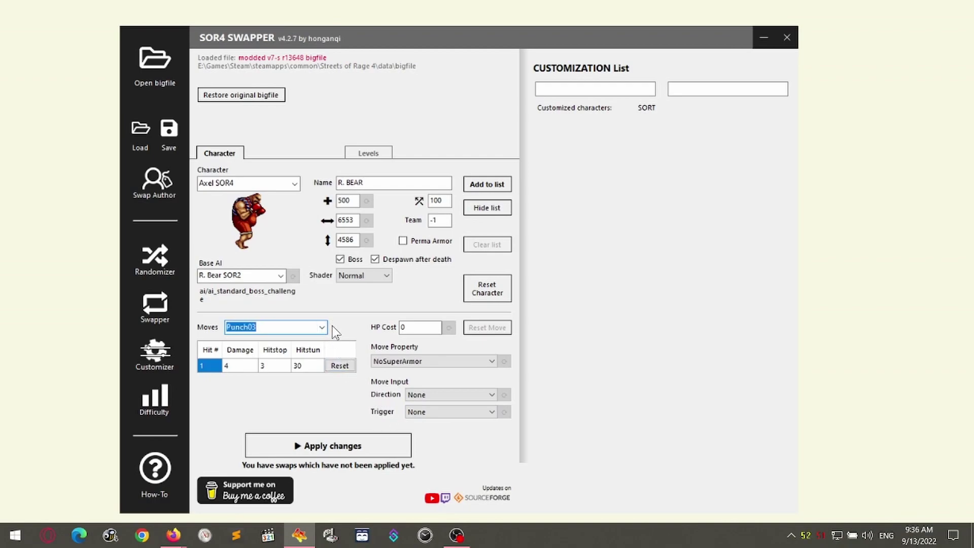
{"action": "key", "text": "Down"}
{"action": "key", "text": "Down"}
{"action": "key", "text": "Down"}
{"action": "key", "text": "Down"}
{"action": "key", "text": "Down"}
{"action": "key", "text": "Down"}
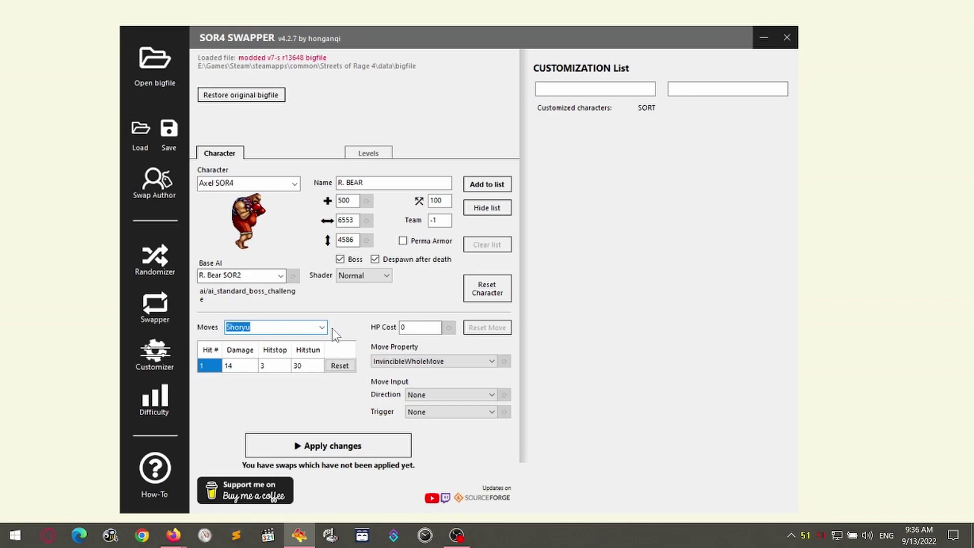
{"action": "key", "text": "Down"}
{"action": "key", "text": "Down"}
{"action": "key", "text": "Down"}
{"action": "key", "text": "Down"}
{"action": "key", "text": "Down"}
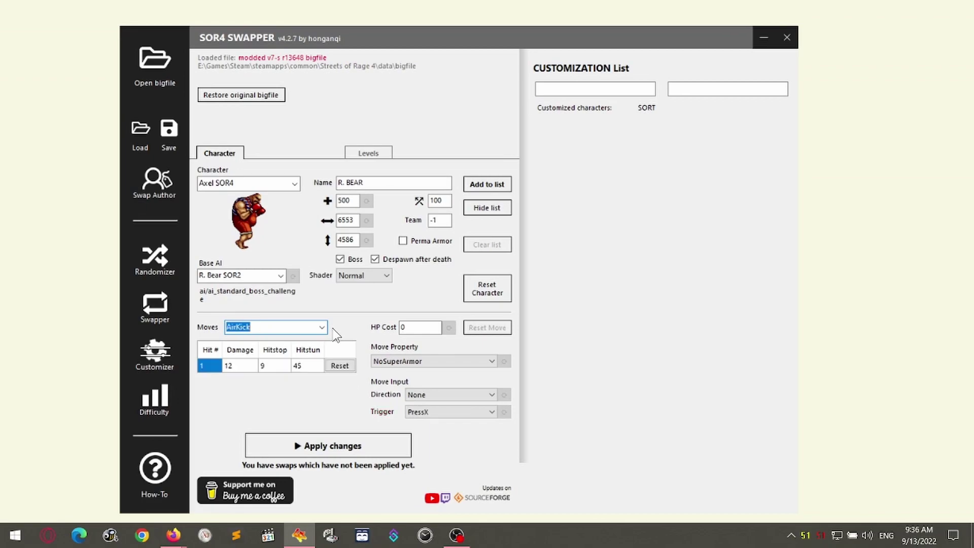
{"action": "key", "text": "Up"}
{"action": "key", "text": "Up"}
{"action": "key", "text": "Up"}
{"action": "key", "text": "Up"}
{"action": "key", "text": "Up"}
{"action": "key", "text": "Up"}
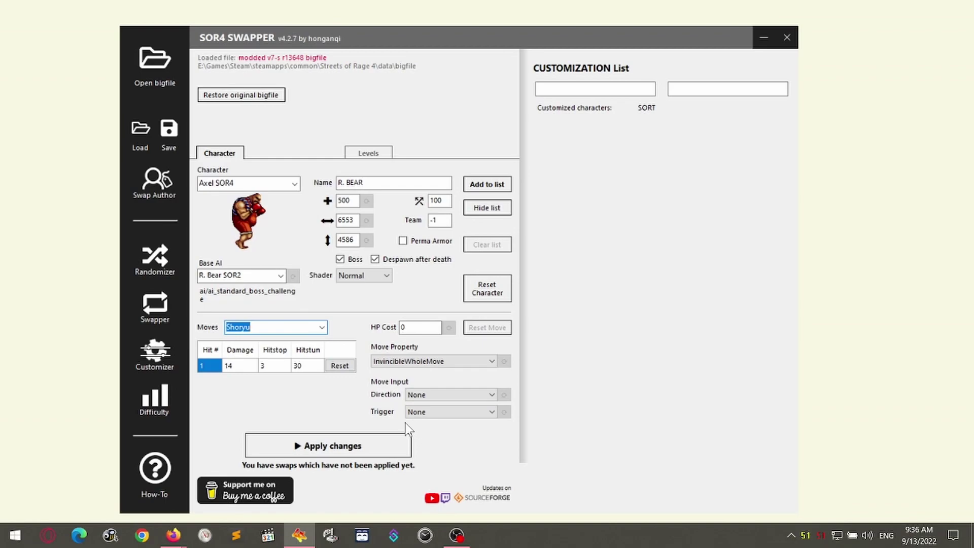
{"action": "key", "text": "Down"}
{"action": "key", "text": "Down"}
{"action": "key", "text": "Down"}
{"action": "key", "text": "Down"}
{"action": "key", "text": "Down"}
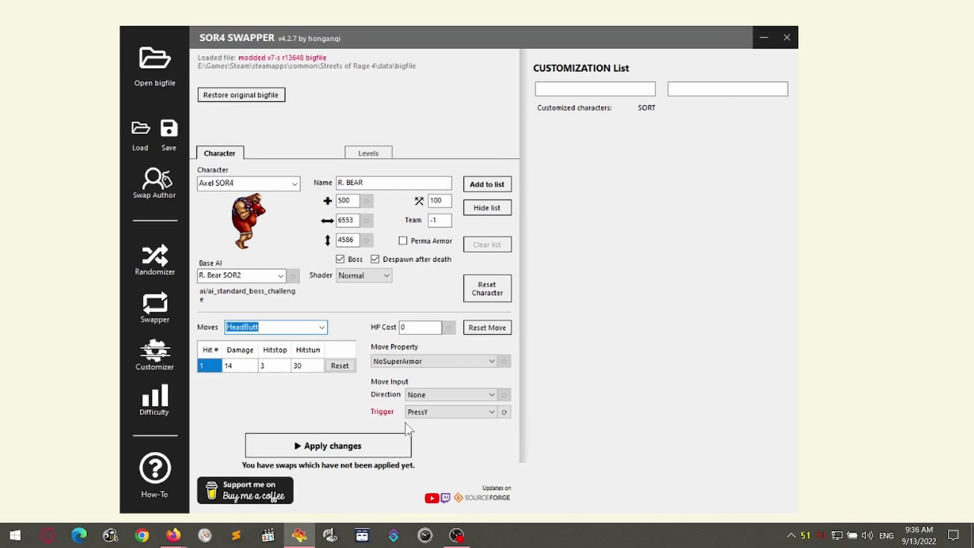
{"action": "key", "text": "Down"}
{"action": "key", "text": "Down"}
- Set the input trigger of the Punch01 move to PressX
{"action": "left_click", "coordinate": [322, 327]}
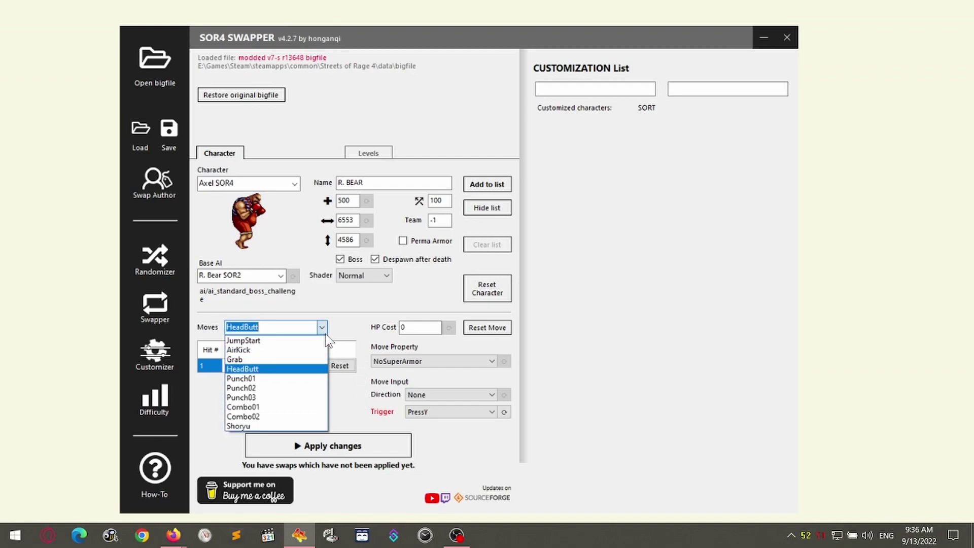
{"action": "left_click", "coordinate": [297, 379]}
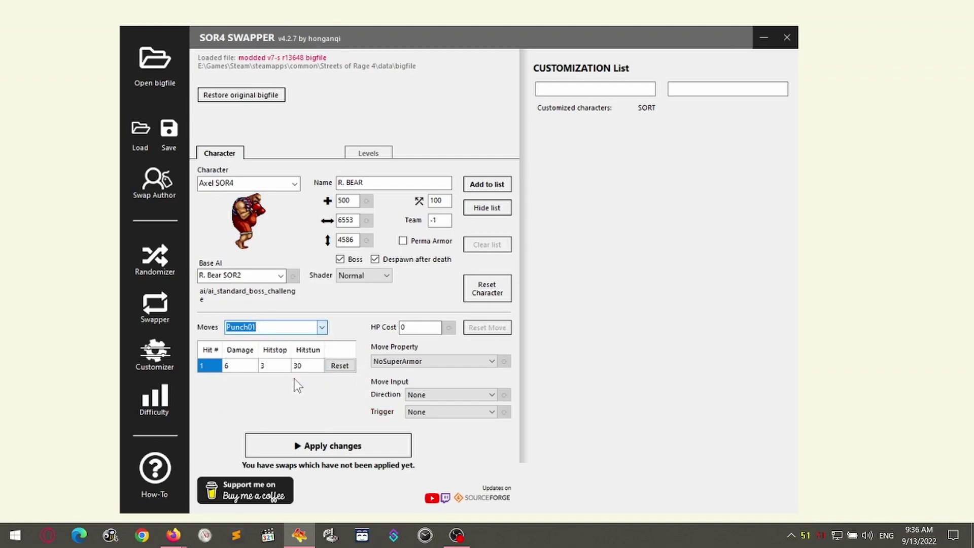
{"action": "left_click", "coordinate": [322, 332]}
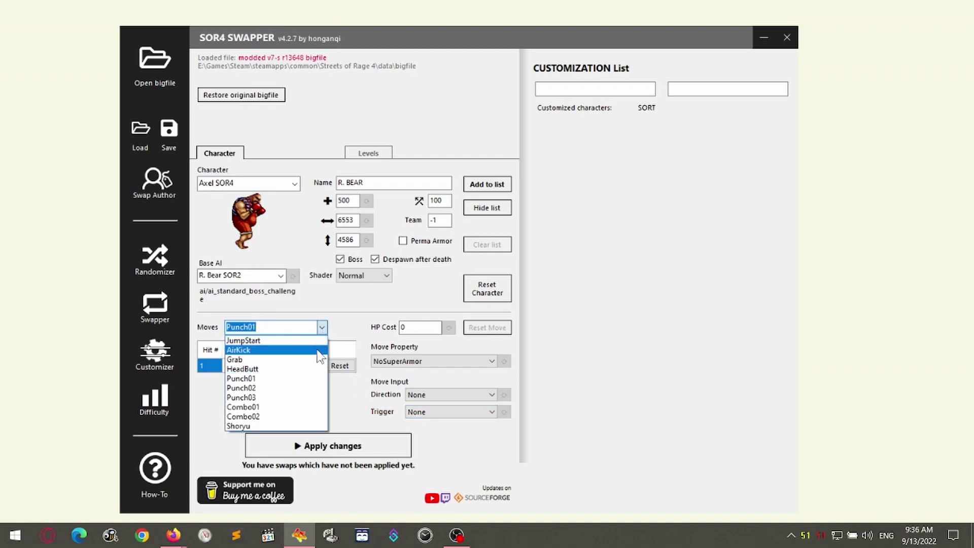
{"action": "left_click", "coordinate": [289, 379]}
{"action": "left_click", "coordinate": [449, 412]}
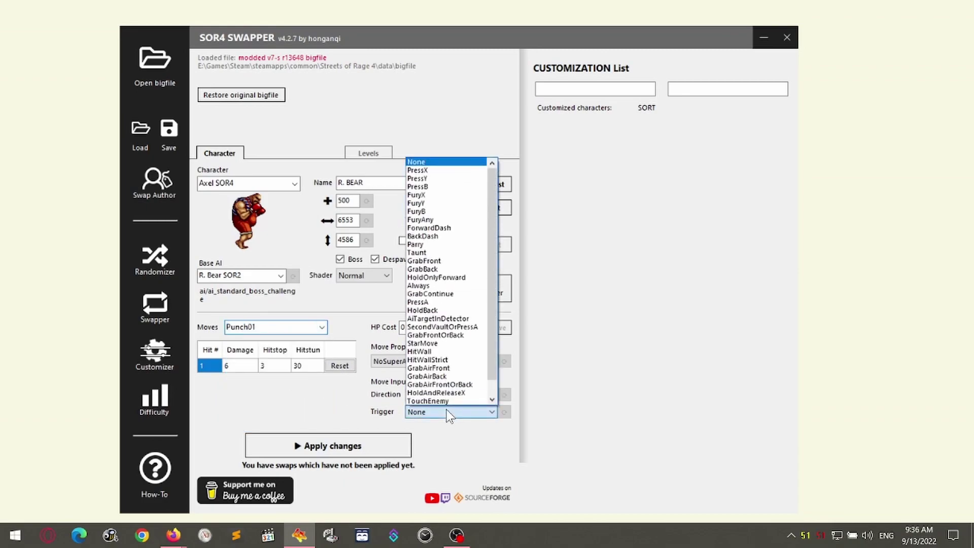
{"action": "left_click", "coordinate": [431, 171]}
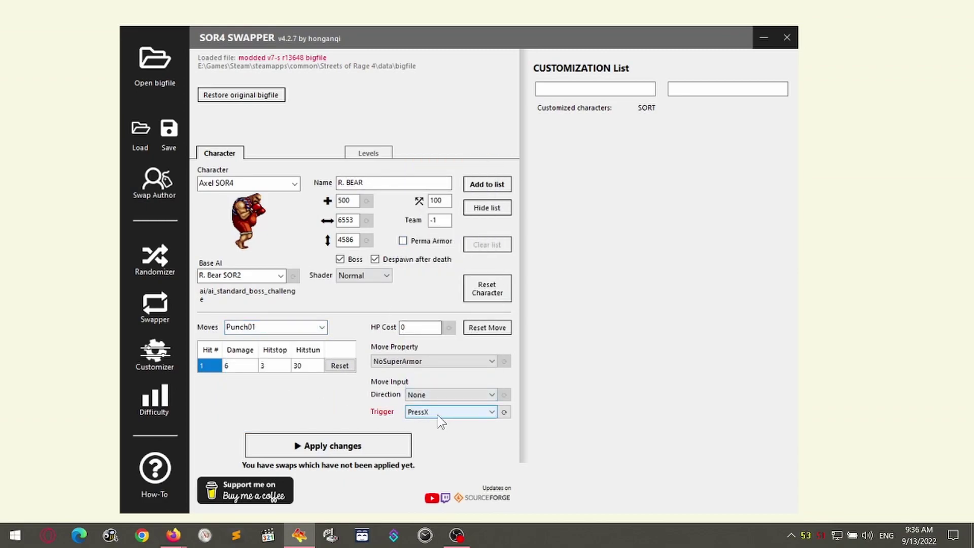
- Set the input trigger of the AirKick move to None
{"action": "left_click", "coordinate": [324, 328]}
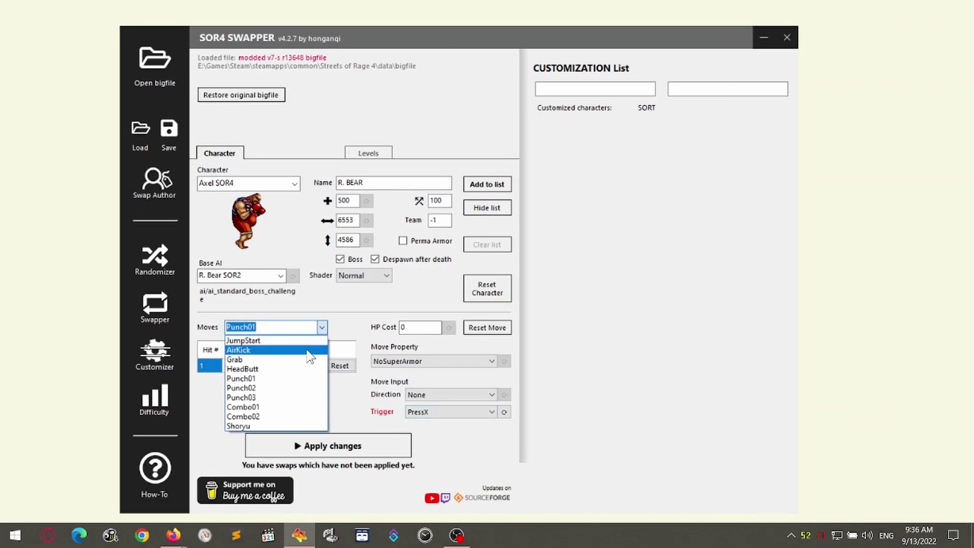
{"action": "left_click", "coordinate": [309, 351]}
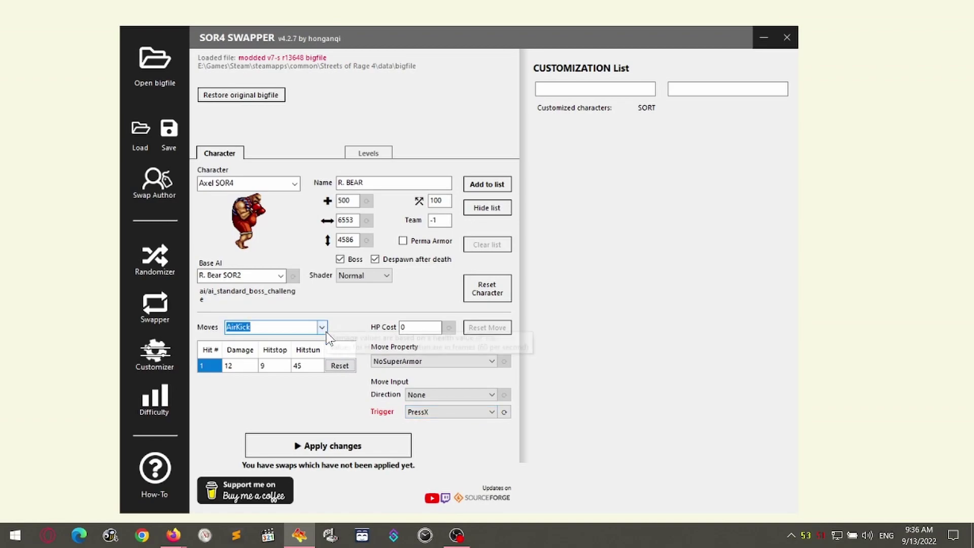
{"action": "left_click", "coordinate": [419, 412]}
{"action": "scroll", "coordinate": [431, 228], "scroll_direction": "up", "scroll_amount": 1}
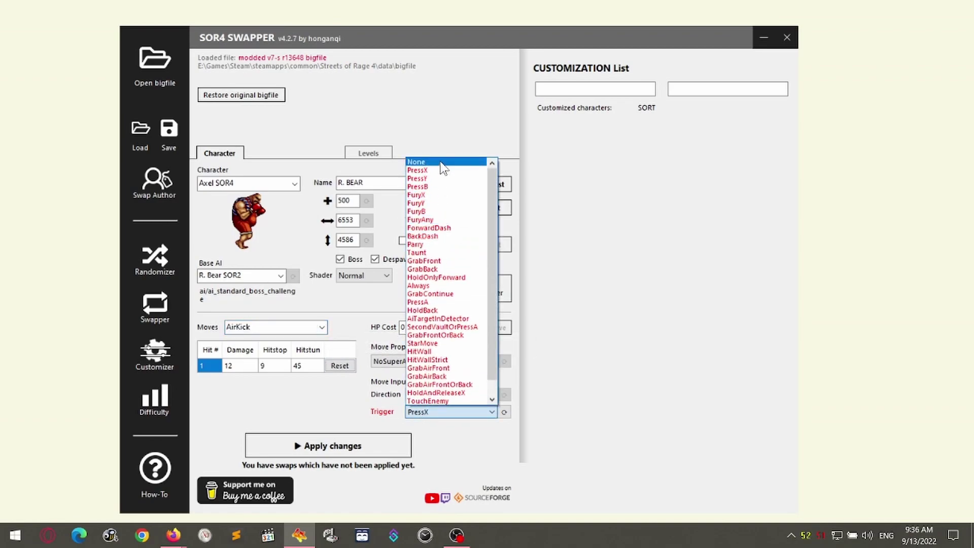
{"action": "left_click", "coordinate": [439, 162]}
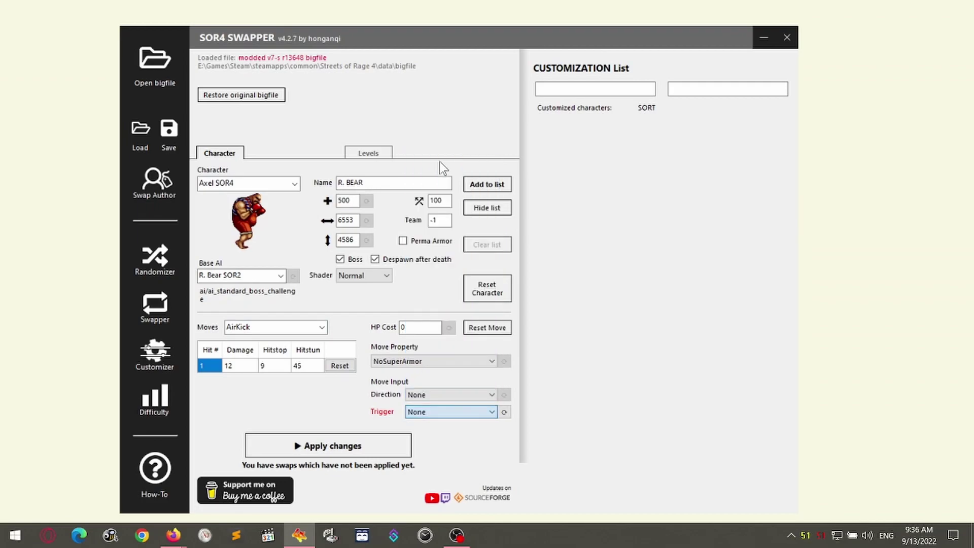
- Set the input trigger of the Punch02 move to PressX
{"action": "left_click", "coordinate": [324, 327]}
{"action": "left_click", "coordinate": [274, 375]}
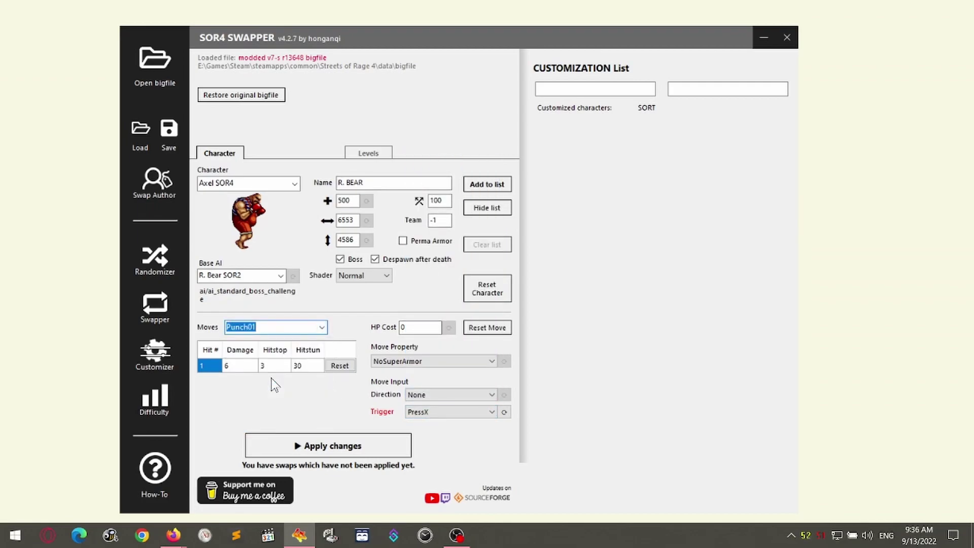
{"action": "left_click", "coordinate": [321, 328]}
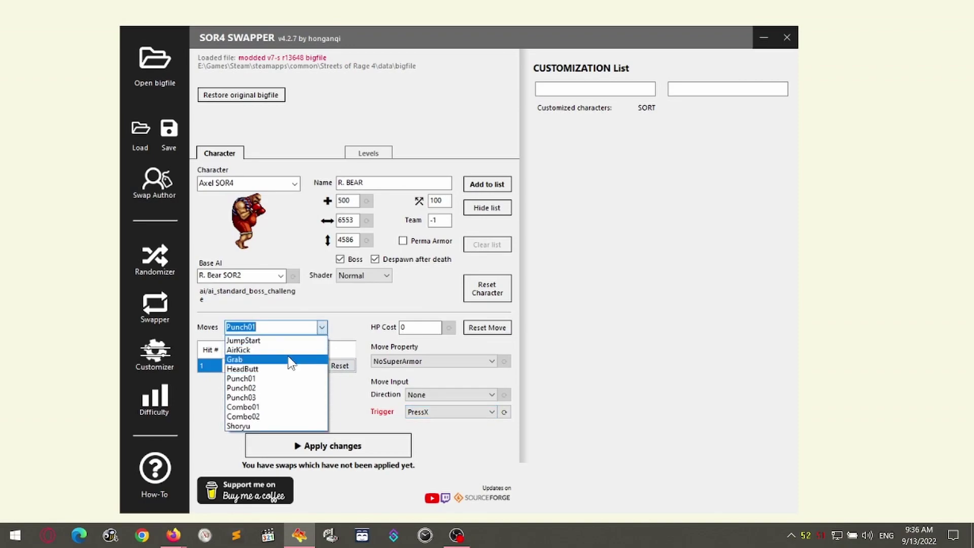
{"action": "left_click", "coordinate": [273, 388]}
{"action": "left_click", "coordinate": [491, 412]}
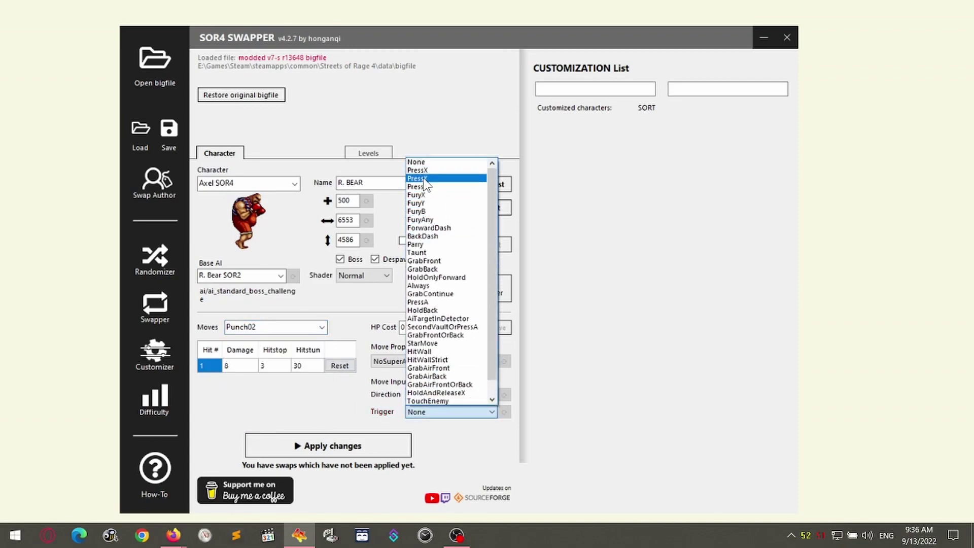
{"action": "left_click", "coordinate": [424, 171]}
- Set the input trigger of the Punch03 move to PressX
{"action": "left_click", "coordinate": [321, 327]}
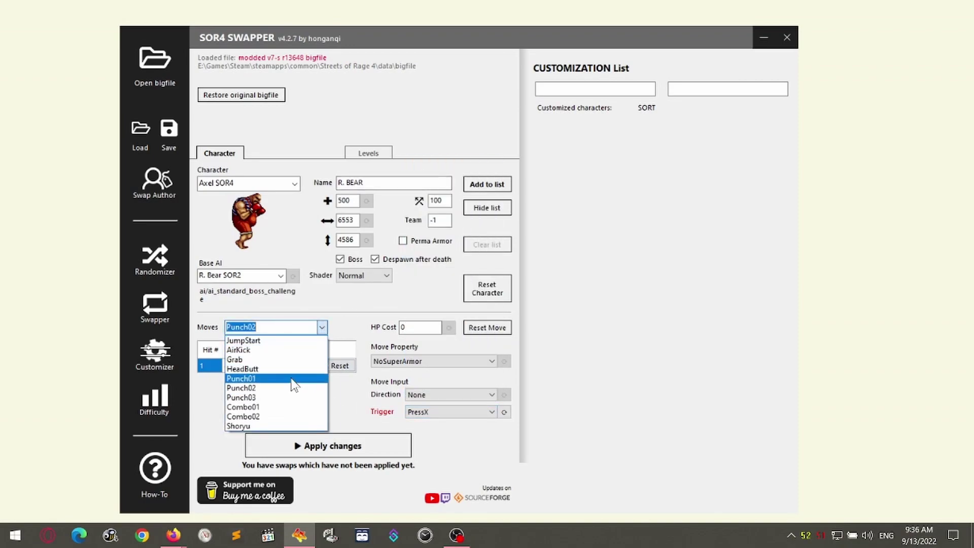
{"action": "left_click", "coordinate": [286, 397]}
{"action": "left_click", "coordinate": [459, 412]}
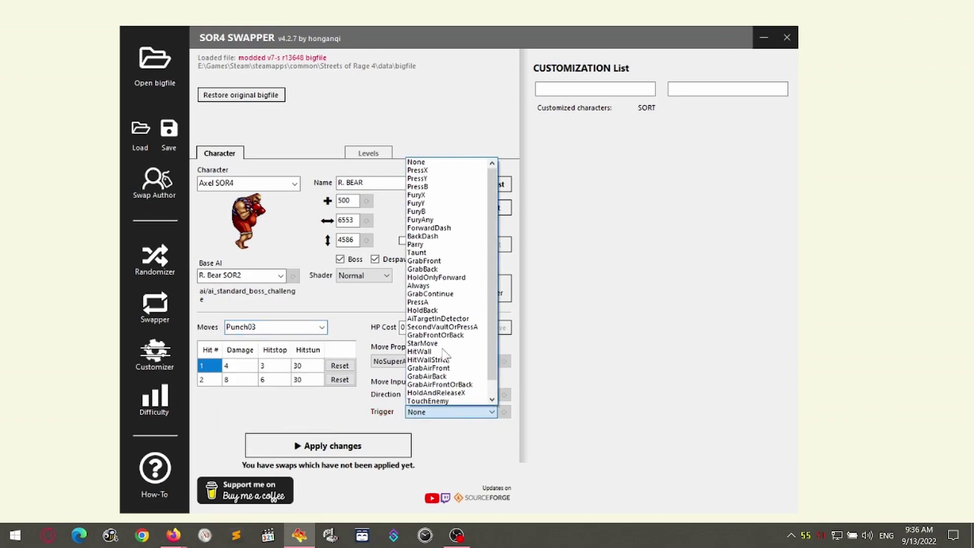
{"action": "left_click", "coordinate": [429, 171]}
- Set the input trigger of the Combo01 move to PressB
{"action": "left_click", "coordinate": [321, 327]}
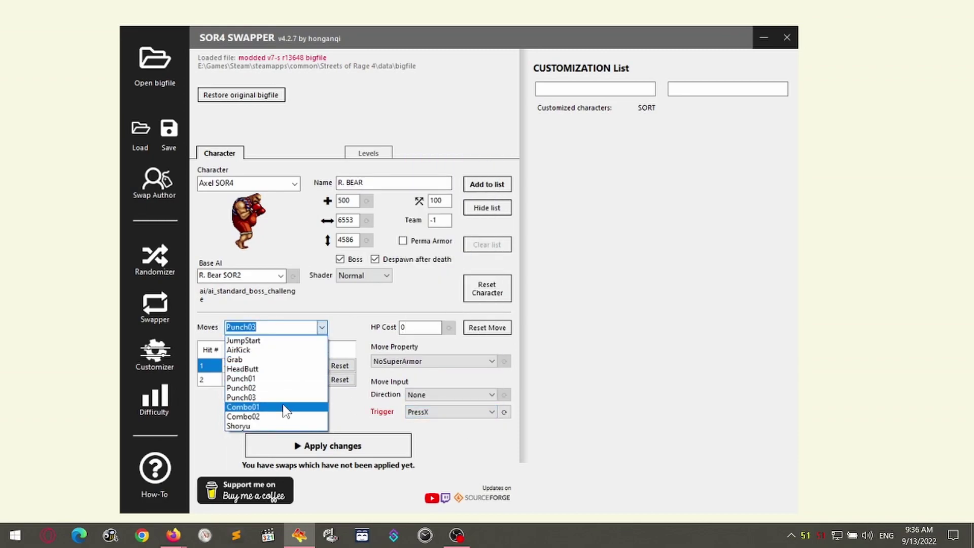
{"action": "left_click", "coordinate": [285, 409]}
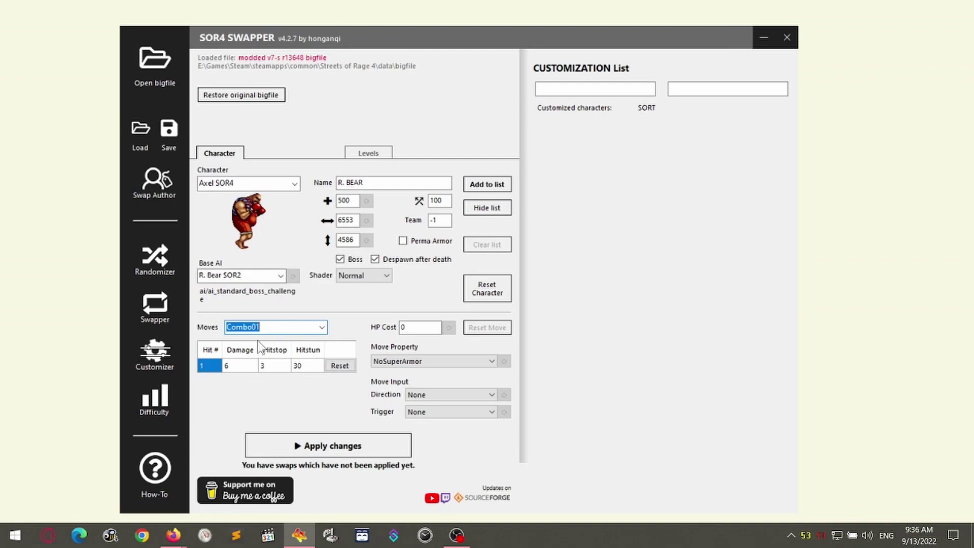
{"action": "left_click", "coordinate": [435, 414]}
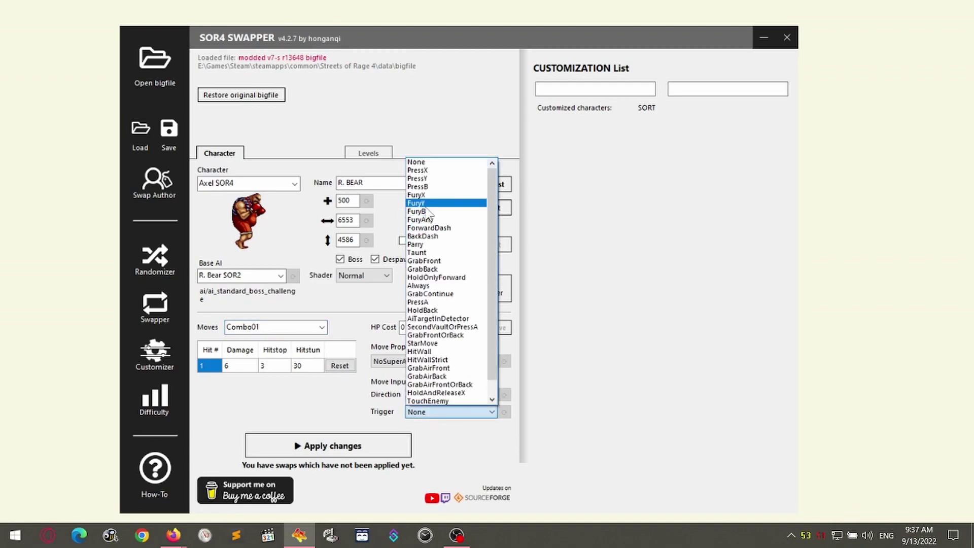
{"action": "left_click", "coordinate": [427, 188]}
- Look through the available trigger options for the Combo02 move without assigning one
{"action": "left_click", "coordinate": [321, 327]}
{"action": "left_click", "coordinate": [284, 416]}
{"action": "left_click", "coordinate": [449, 412]}
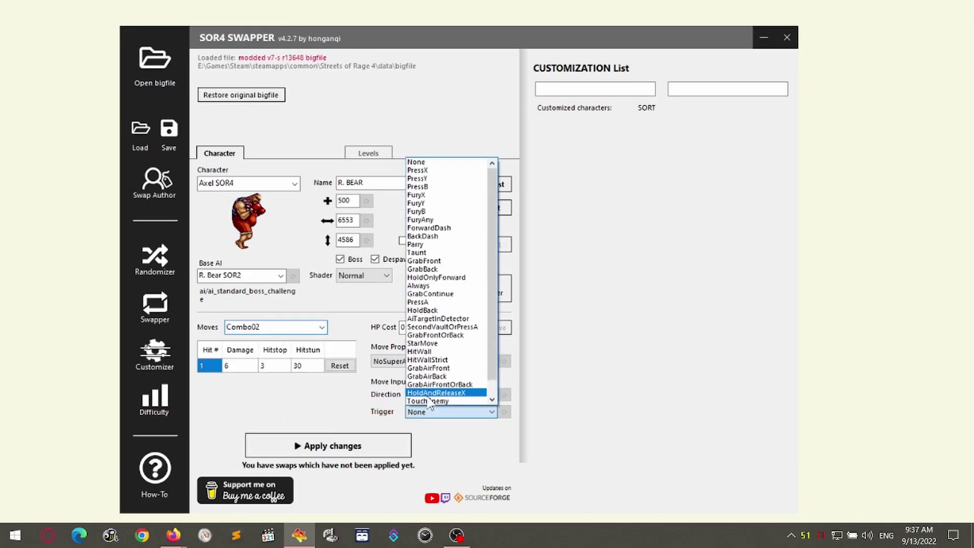
{"action": "left_click", "coordinate": [424, 408]}
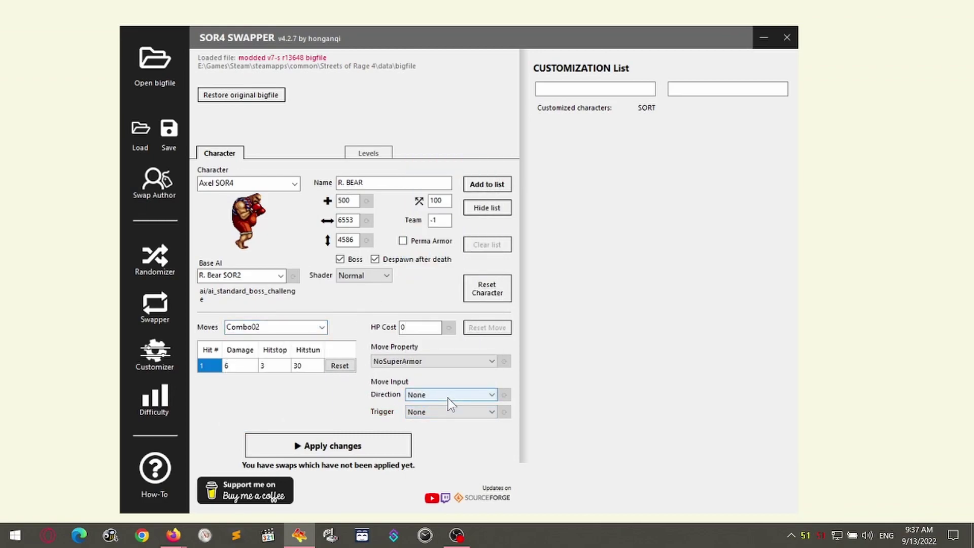
{"action": "left_click", "coordinate": [322, 327]}
{"action": "left_click", "coordinate": [327, 326]}
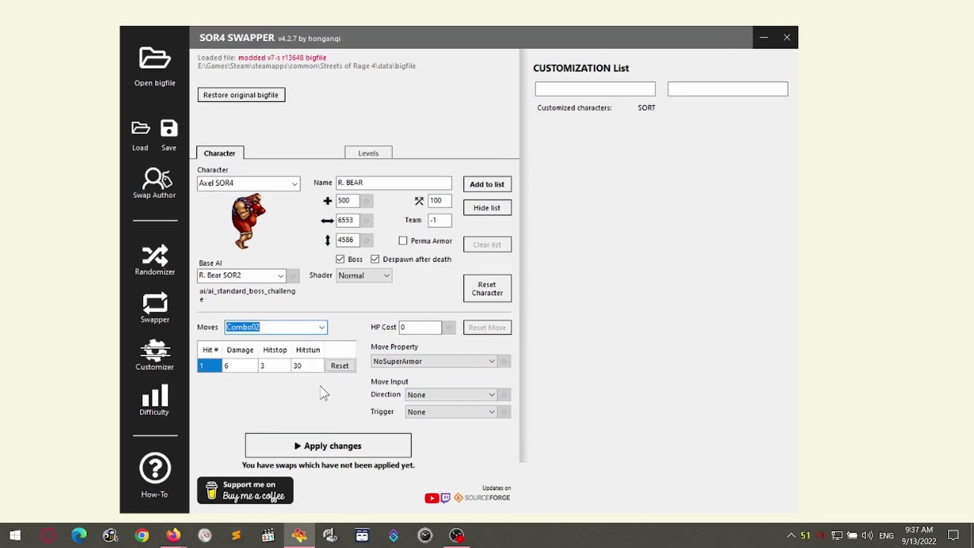
- Set the Shoryu move's input direction to ForwardForward and its trigger to PressX
{"action": "left_click", "coordinate": [321, 327]}
{"action": "left_click", "coordinate": [294, 426]}
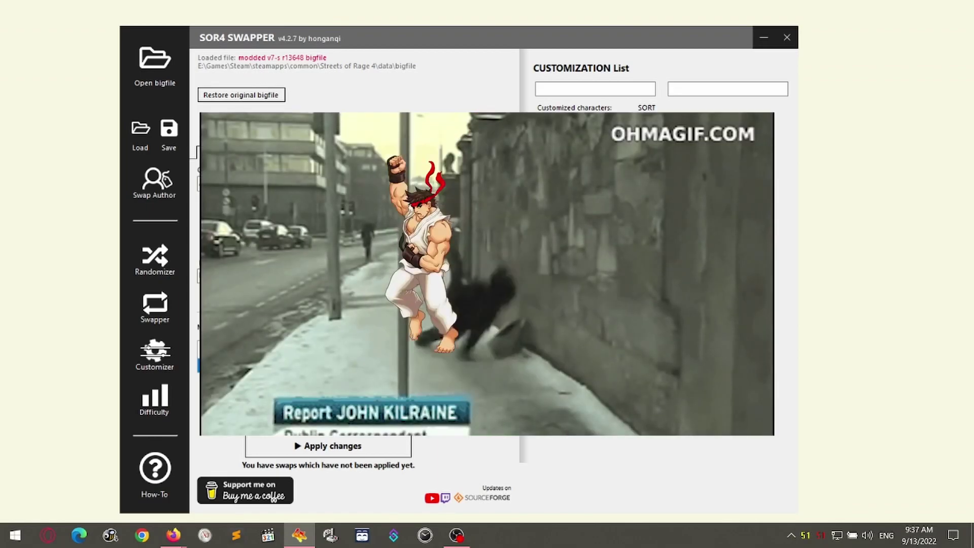
{"action": "left_click", "coordinate": [419, 395]}
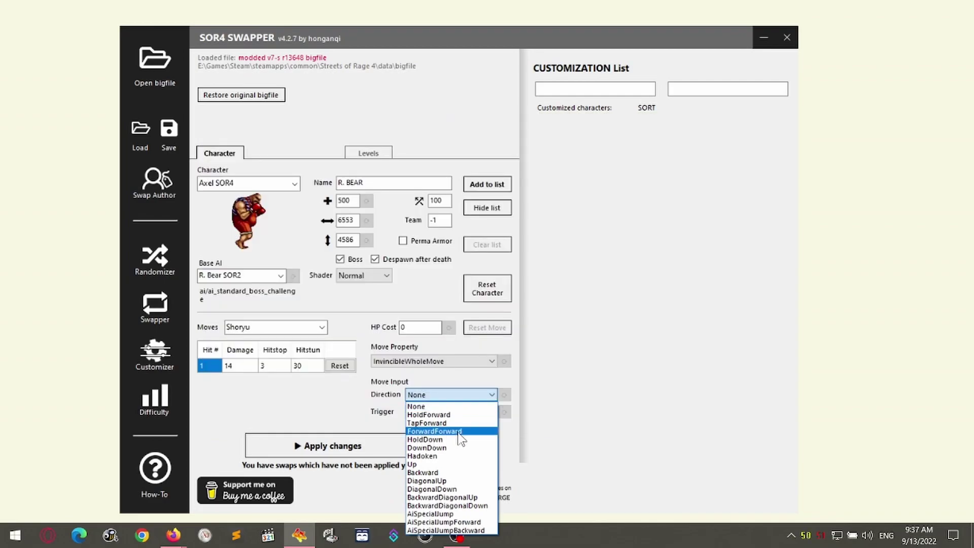
{"action": "left_click", "coordinate": [460, 432]}
{"action": "left_click", "coordinate": [455, 408]}
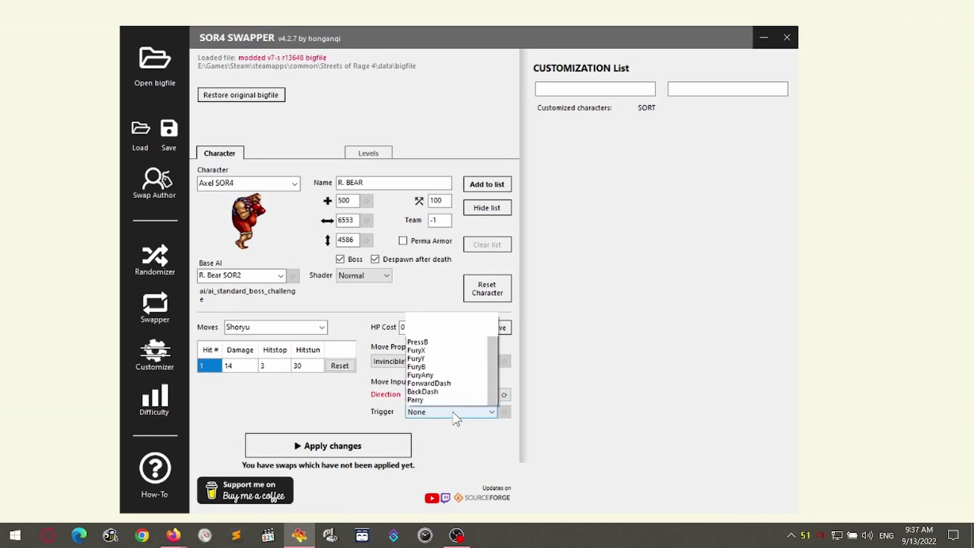
{"action": "left_click", "coordinate": [445, 177]}
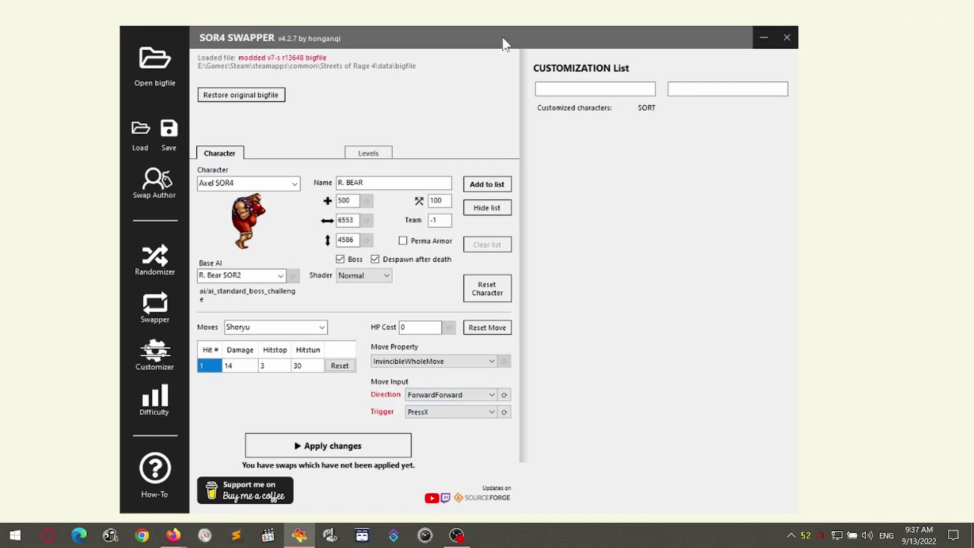
- Add the customized Axel SOR4 replacement to the customization list and apply the changes to the bigfile
{"action": "left_click", "coordinate": [495, 185]}
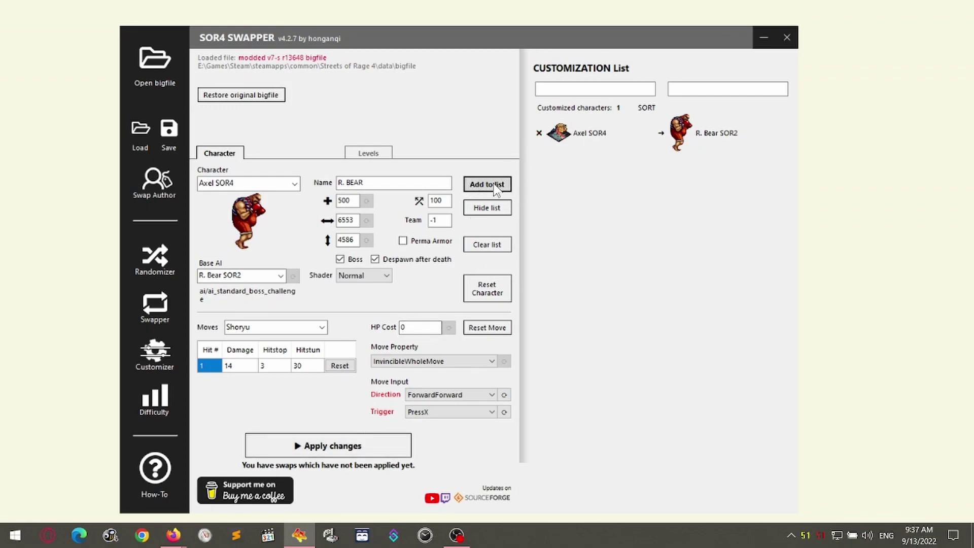
{"action": "left_click", "coordinate": [357, 449]}
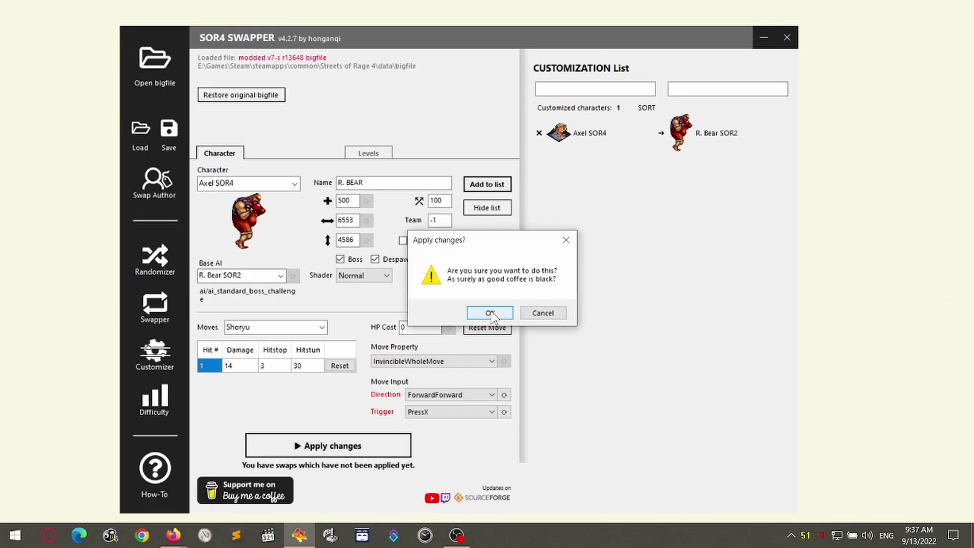
{"action": "left_click", "coordinate": [489, 313]}
- Switch to Streets of Rage 4 and choose R. Bear as player 1's character
{"action": "key", "text": "Return"}
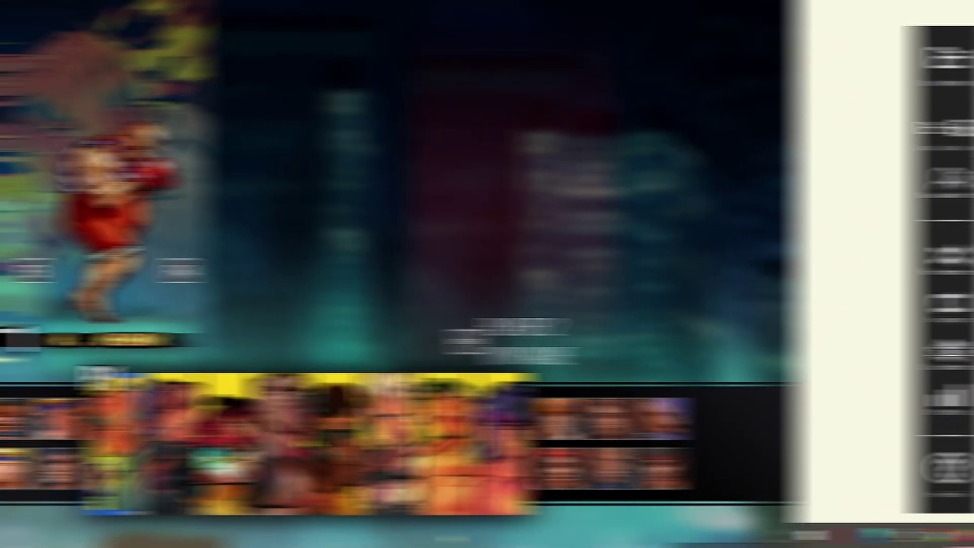
{"action": "key", "text": "Return"}
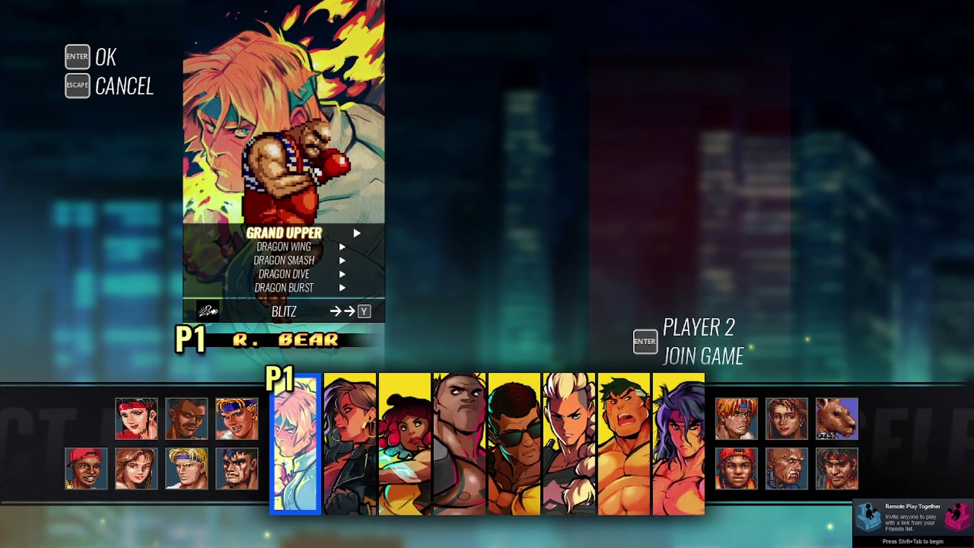
{"action": "key", "text": "Return"}
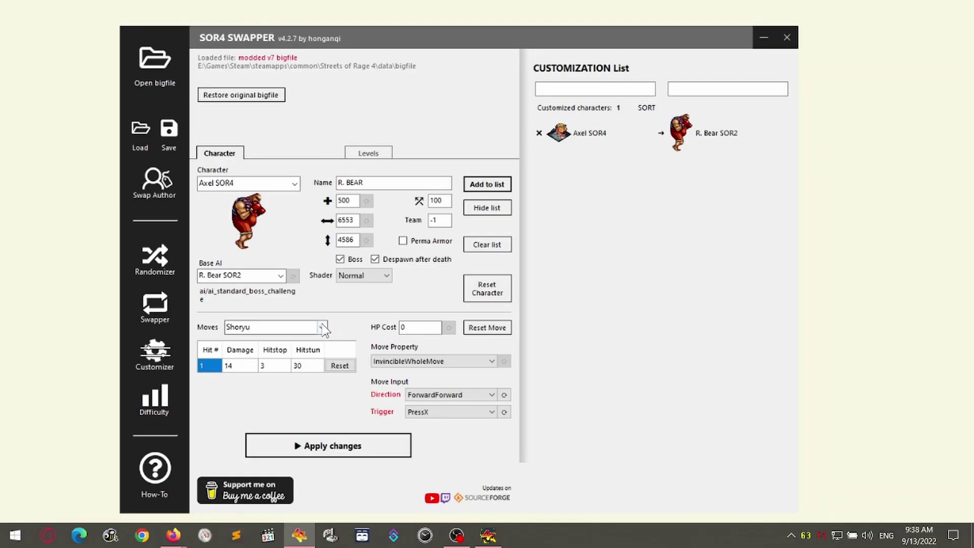
- Switch back to SOR4 Swapper and review the move settings from AirKick to HeadButt
{"action": "left_click", "coordinate": [322, 327]}
{"action": "left_click", "coordinate": [315, 346]}
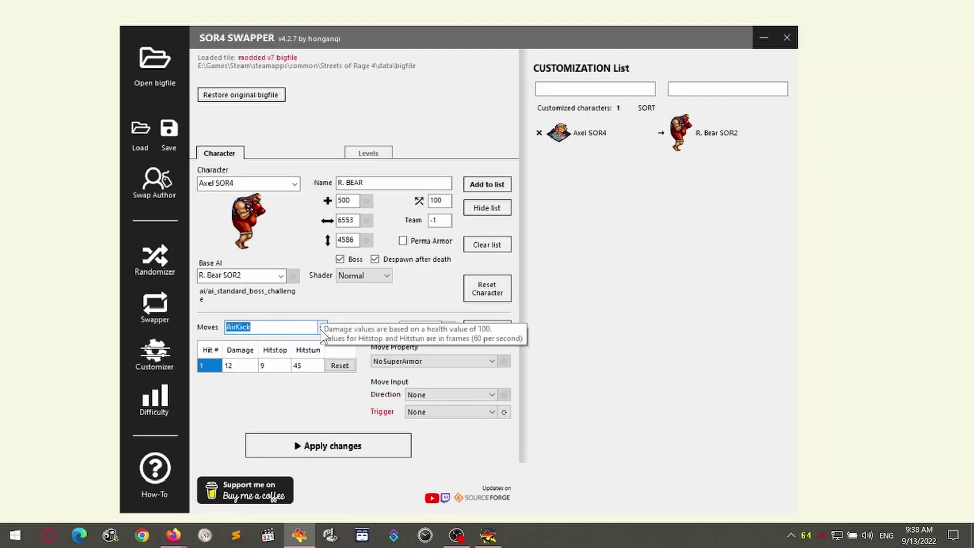
{"action": "key", "text": "Down"}
{"action": "key", "text": "Down"}
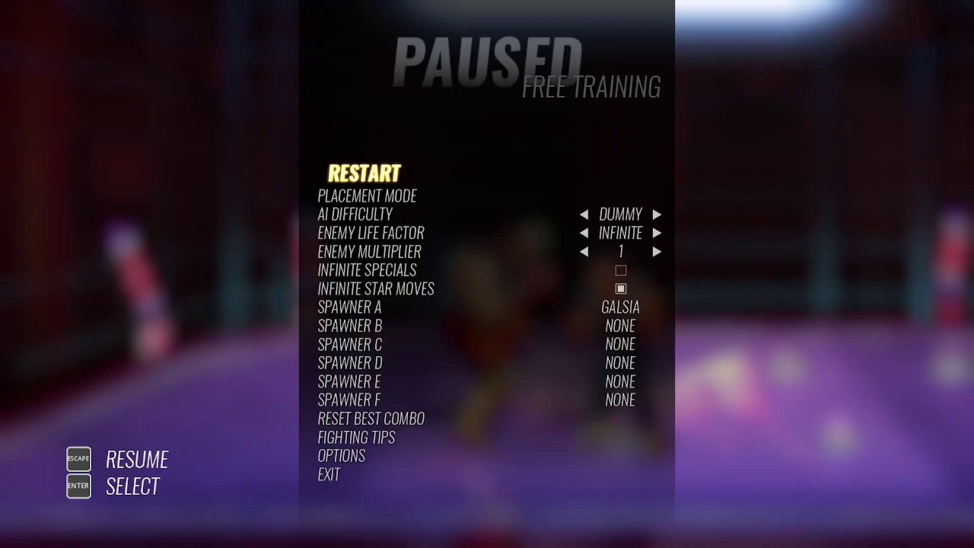
- Resume free training in Streets of Rage 4 and test R. Bear's HeadButt on Galsia using the special attack
{"action": "key", "text": "Escape"}
{"action": "key", "text": "y"}
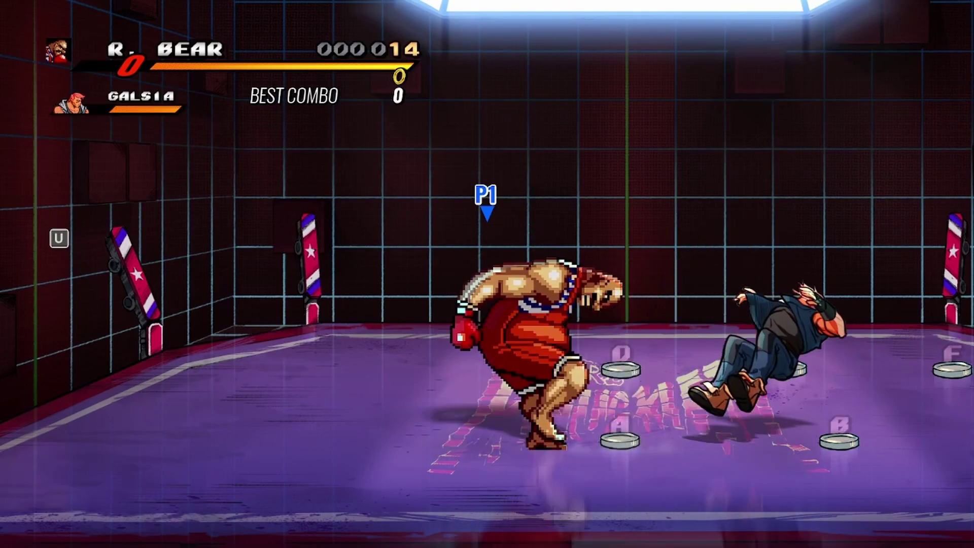
{"action": "key", "text": "Right"}
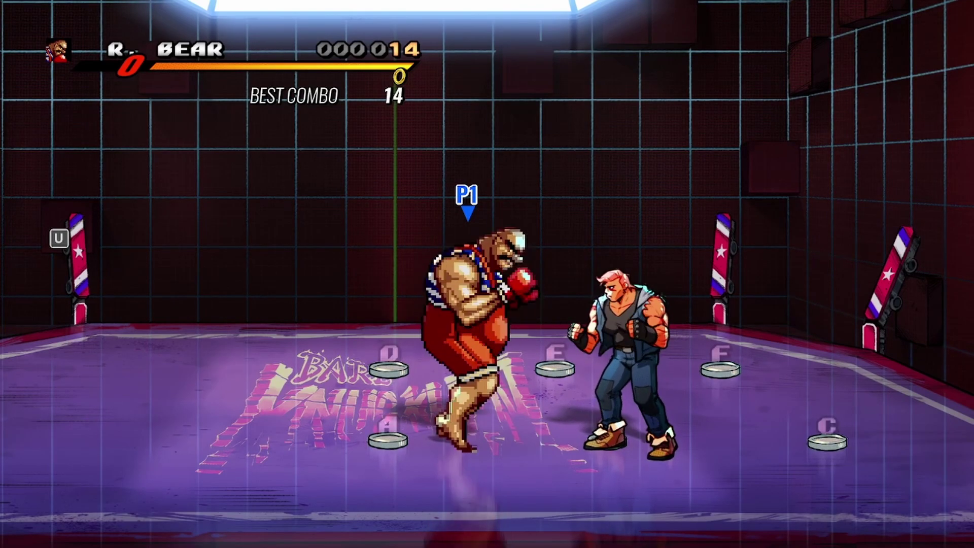
{"action": "key", "text": "Right"}
{"action": "key", "text": "u"}
{"action": "key", "text": "Right"}
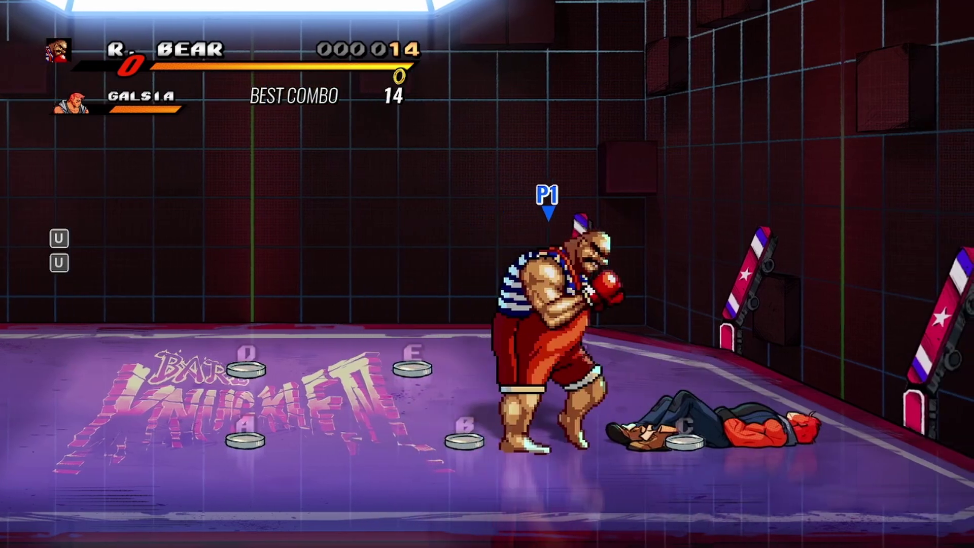
{"action": "key", "text": "u"}
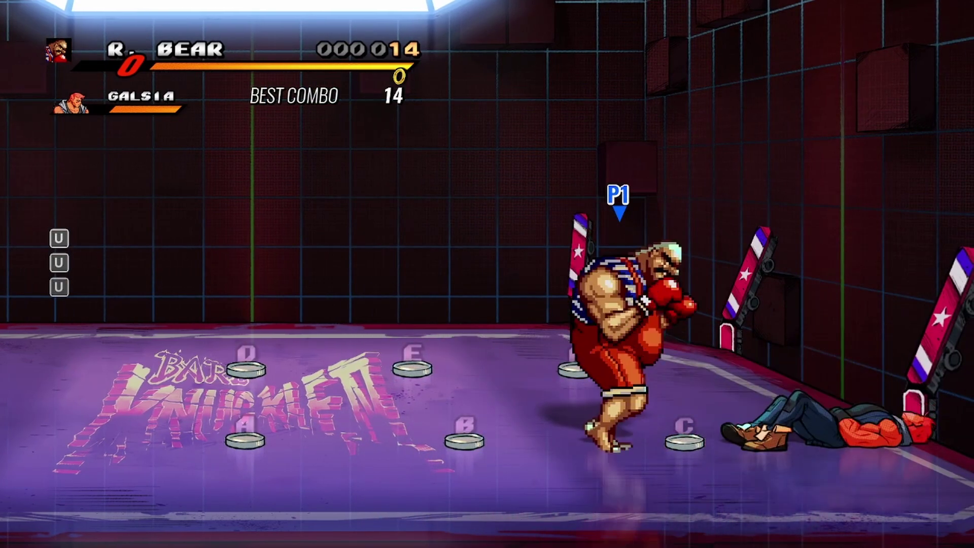
- Pause the training session and open the keyboard setup from the game options
{"action": "key", "text": "Escape"}
{"action": "key", "text": "Down"}
{"action": "key", "text": "Down"}
{"action": "key", "text": "Down"}
{"action": "key", "text": "Up"}
{"action": "key", "text": "Up"}
{"action": "key", "text": "Up"}
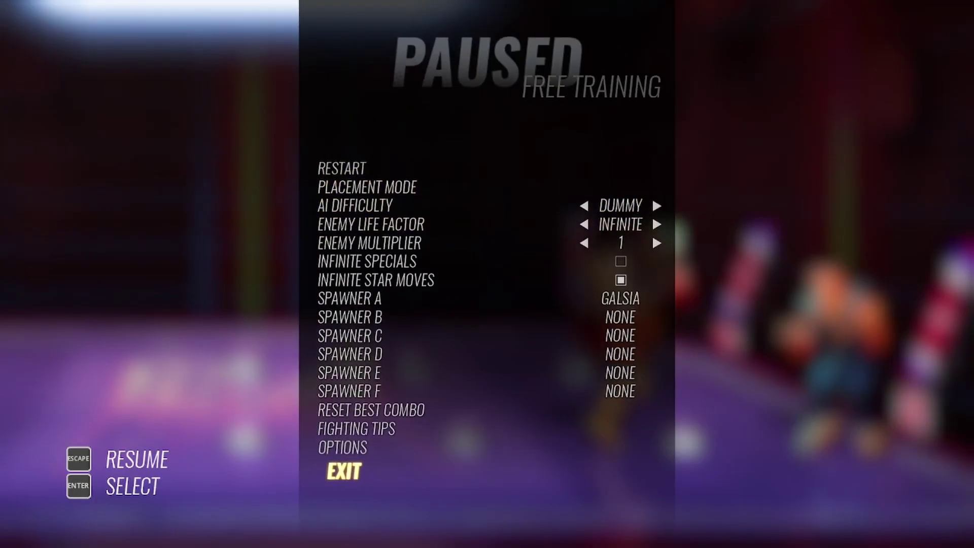
{"action": "key", "text": "Up"}
{"action": "key", "text": "Return"}
{"action": "key", "text": "Down"}
{"action": "key", "text": "Down"}
{"action": "key", "text": "Up"}
{"action": "key", "text": "Return"}
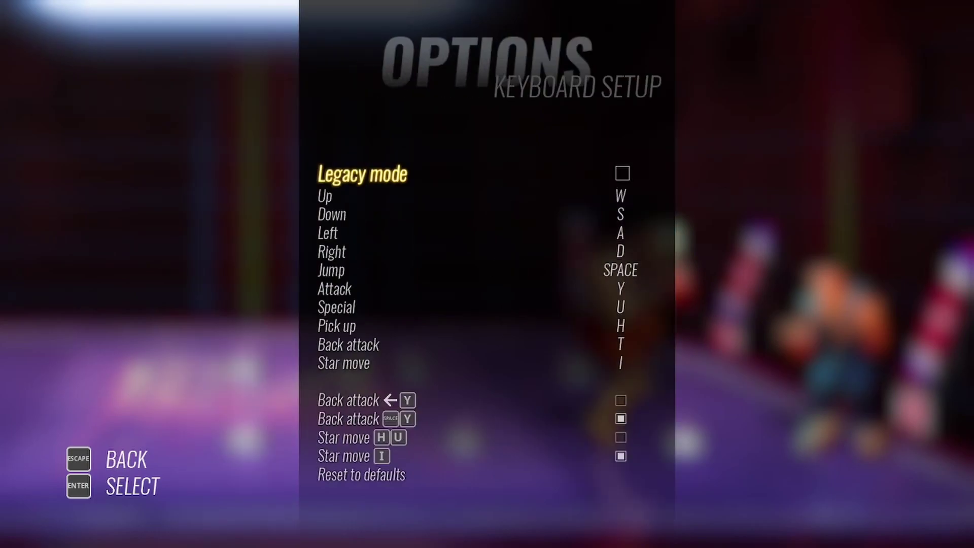
- Examine which keys are bound to Attack, Special, Pick up and Back attack, and leave the keyboard setup
{"action": "key", "text": "Down"}
{"action": "key", "text": "Down"}
{"action": "key", "text": "Down"}
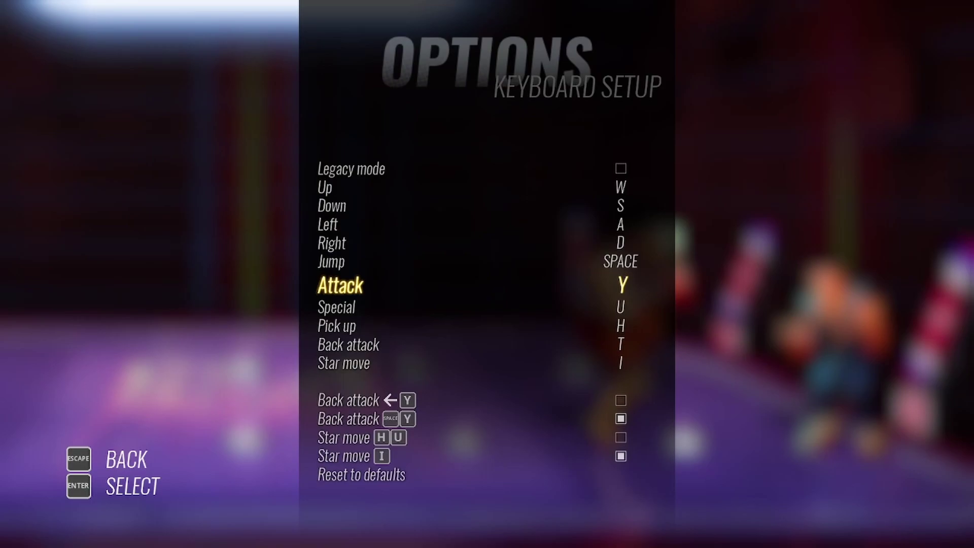
{"action": "key", "text": "Down"}
{"action": "key", "text": "Down"}
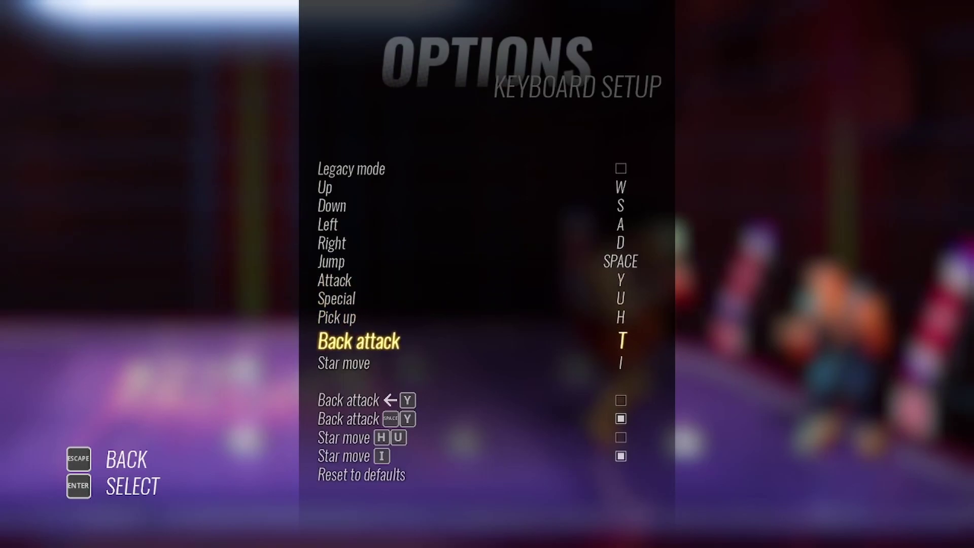
{"action": "key", "text": "Up"}
{"action": "key", "text": "Up"}
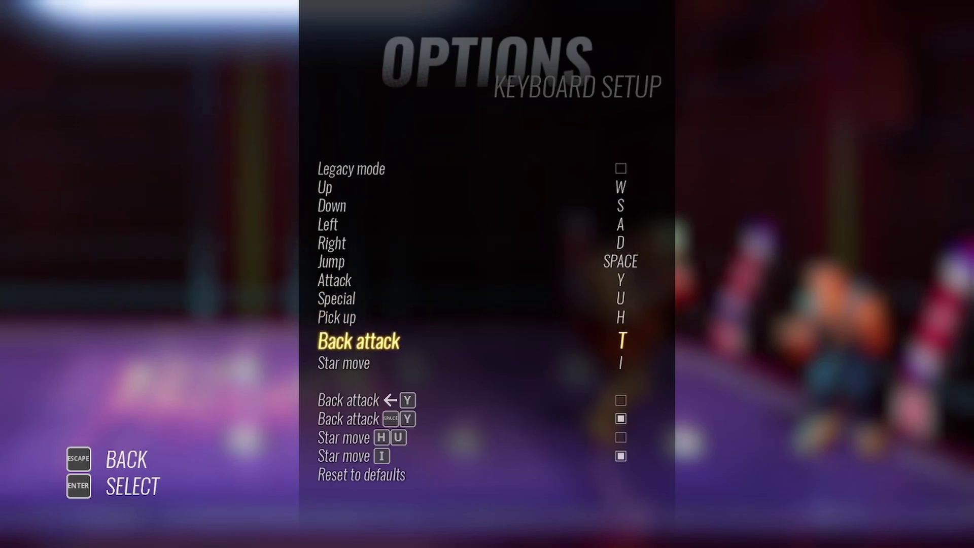
{"action": "key", "text": "Escape"}
{"action": "key", "text": "Escape"}
{"action": "key", "text": "Escape"}
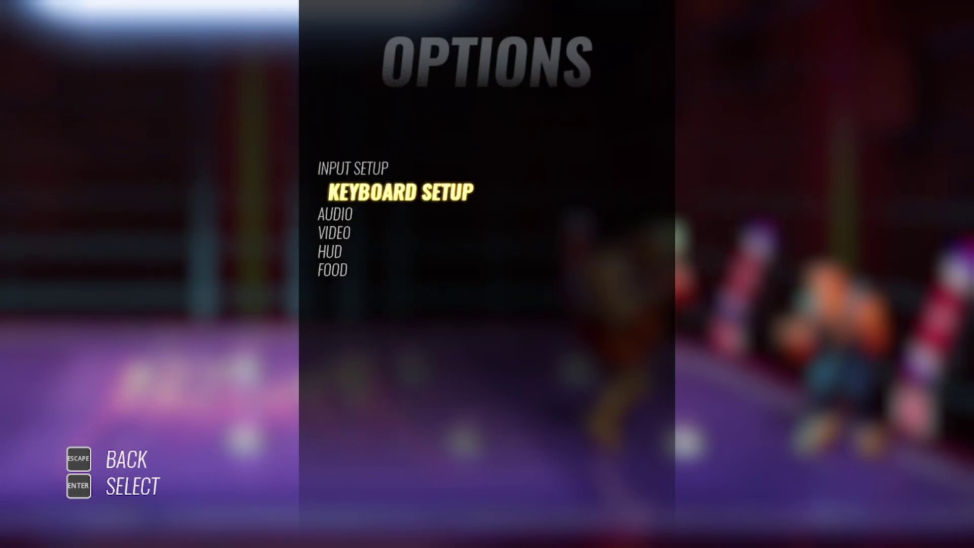
- Switch to SOR4 Swapper and check the character's list of moves after HeadButt
{"action": "key", "text": "alt+Tab"}
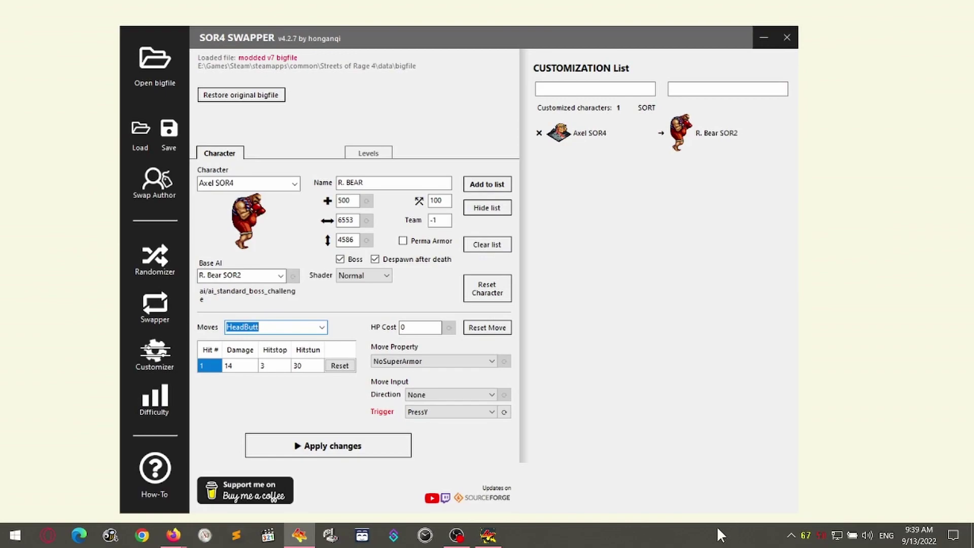
{"action": "left_click", "coordinate": [321, 328]}
{"action": "left_click", "coordinate": [321, 327]}
{"action": "scroll", "coordinate": [321, 327], "scroll_direction": "down", "scroll_amount": 1}
- Return to Streets of Rage 4, resume training and test R. Bear's punch combo on Galsia with repeated attacks
{"action": "key", "text": "alt+Tab"}
{"action": "key", "text": "Escape"}
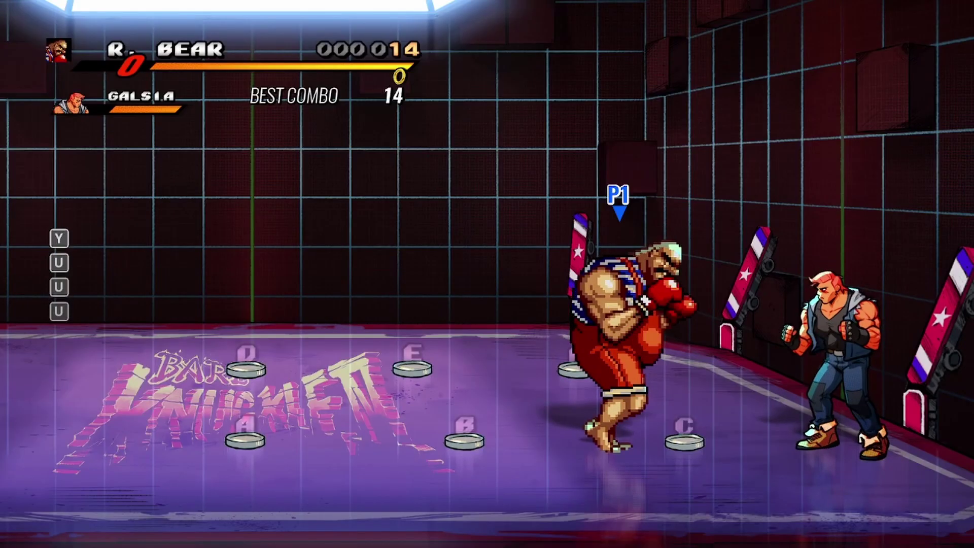
{"action": "key", "text": "y"}
{"action": "key", "text": "y"}
{"action": "key", "text": "y"}
{"action": "key", "text": "y"}
{"action": "key", "text": "y"}
{"action": "key", "text": "y"}
{"action": "key", "text": "y"}
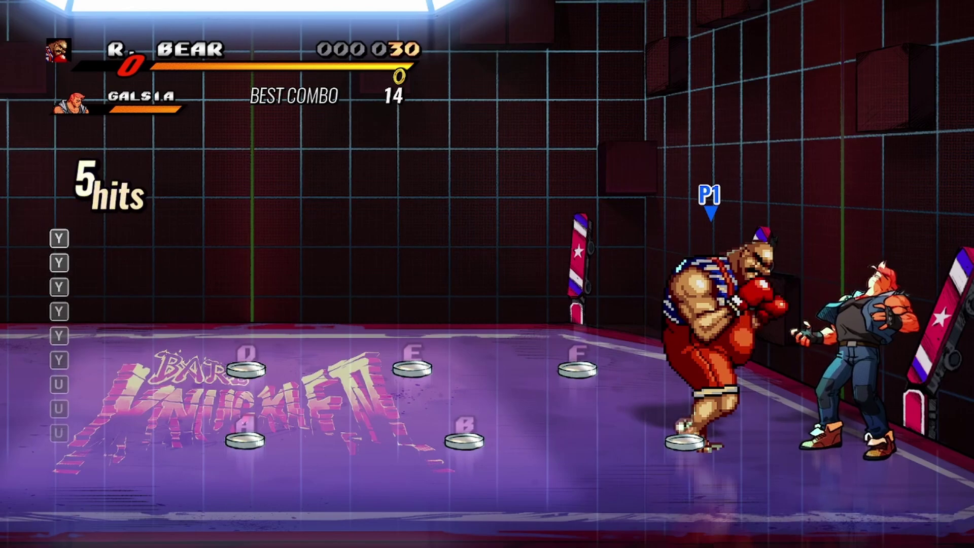
- Continue R. Bear's PressX punch combo on Galsia until he is knocked down
{"action": "key", "text": "y"}
{"action": "key", "text": "y"}
{"action": "key", "text": "y"}
{"action": "key", "text": "y"}
{"action": "key", "text": "y"}
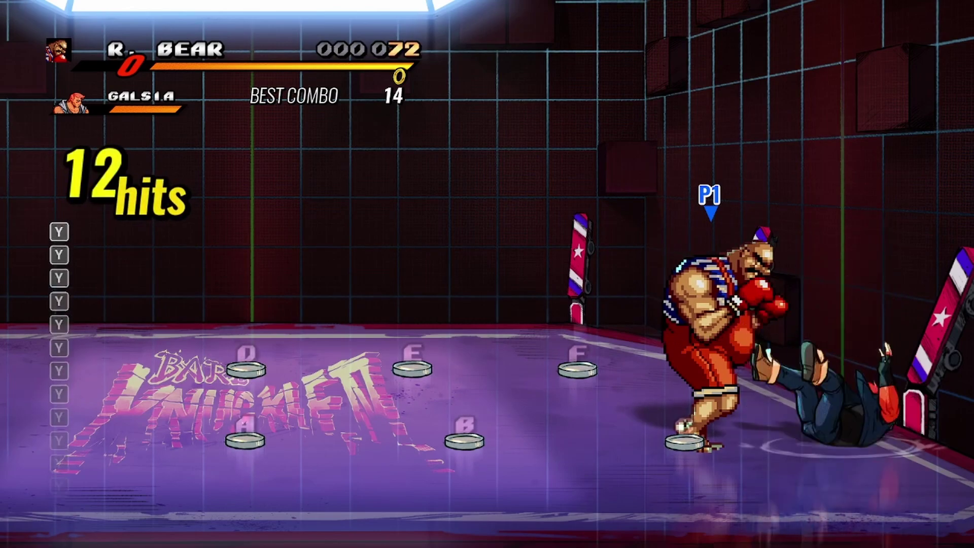
- Switch to SOR4 Swapper and check the move input triggers of Punch02, Punch03 and Combo01 without changing them
{"action": "key", "text": "alt+Tab"}
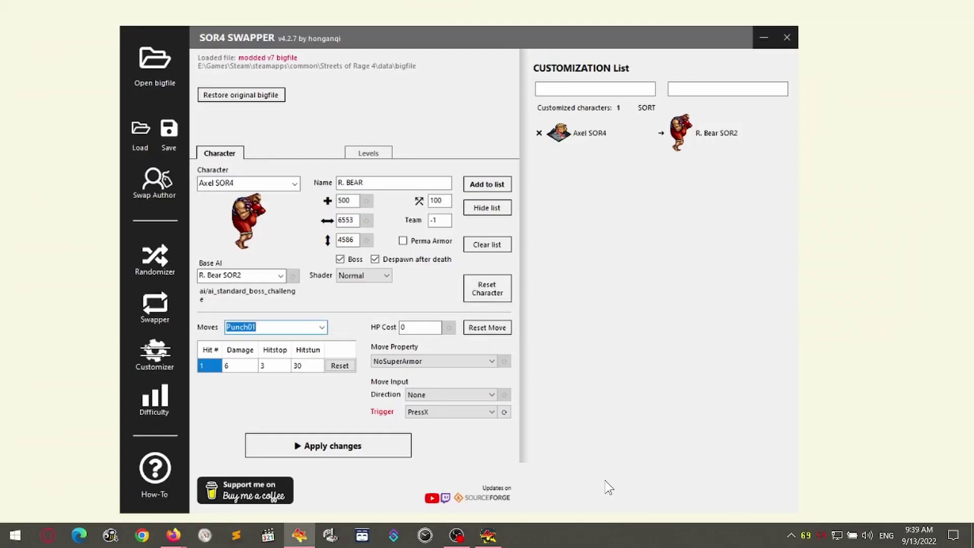
{"action": "left_click", "coordinate": [321, 331]}
{"action": "left_click", "coordinate": [278, 388]}
{"action": "left_click", "coordinate": [448, 414]}
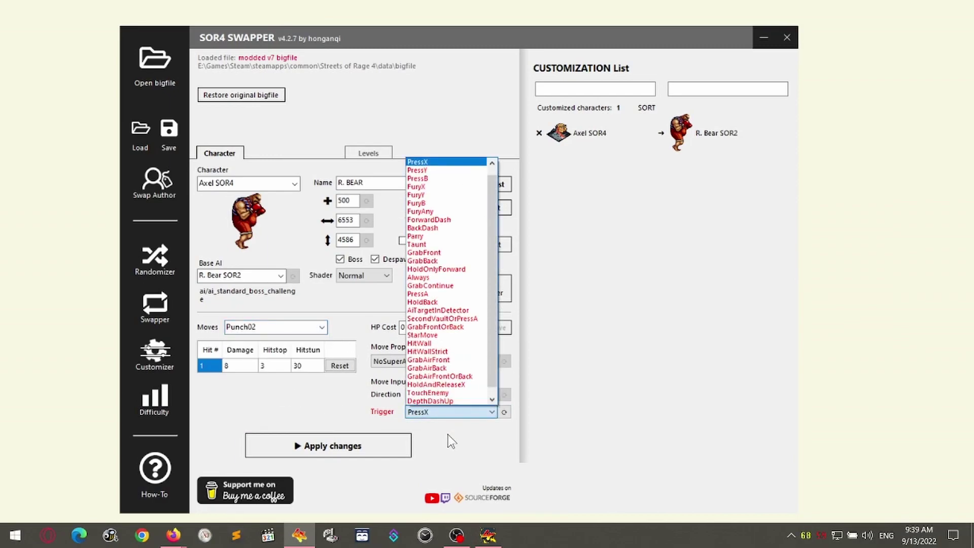
{"action": "left_click", "coordinate": [422, 417]}
{"action": "left_click", "coordinate": [321, 329]}
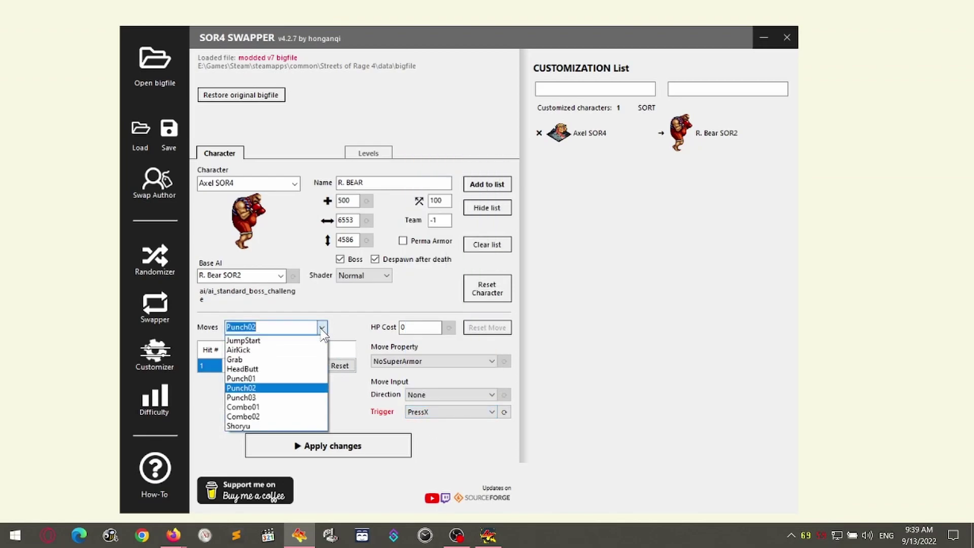
{"action": "left_click", "coordinate": [293, 398]}
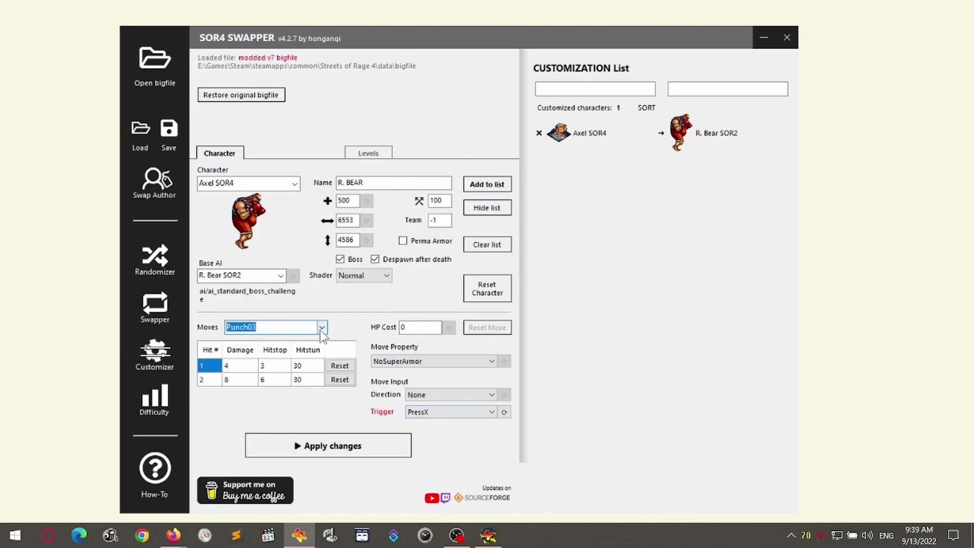
{"action": "left_click", "coordinate": [321, 329]}
{"action": "left_click", "coordinate": [293, 407]}
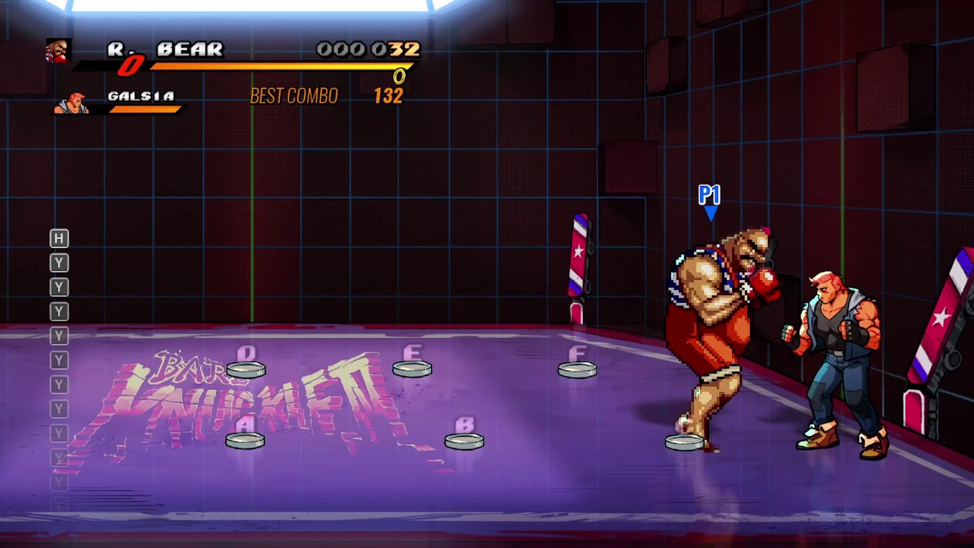
- Return to Streets of Rage 4 and test R. Bear's PressB combo attack repeatedly on Galsia, moving closer between attempts
{"action": "key", "text": "h"}
{"action": "key", "text": "h"}
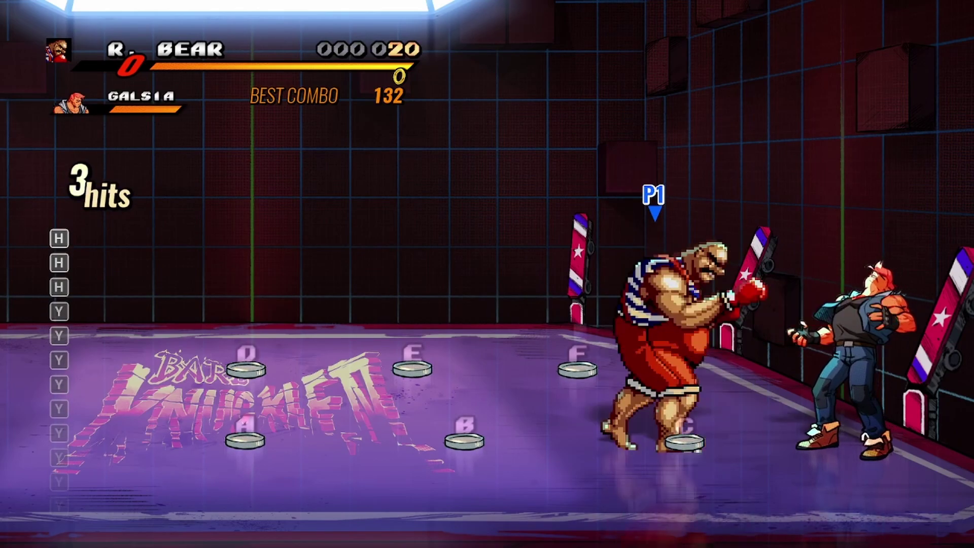
{"action": "key", "text": "h"}
{"action": "key", "text": "h"}
{"action": "key", "text": "h"}
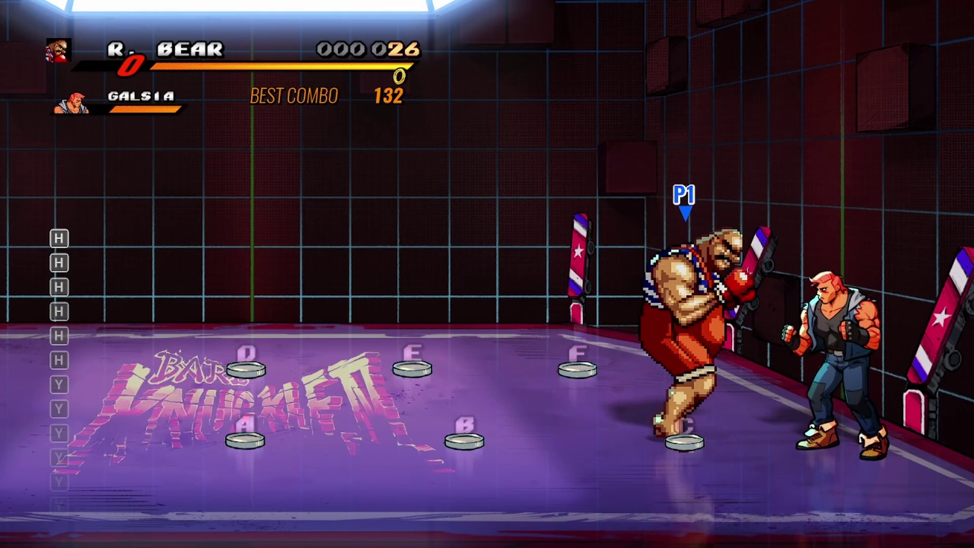
{"action": "key", "text": "Right"}
{"action": "key", "text": "h"}
{"action": "key", "text": "h"}
{"action": "key", "text": "h"}
{"action": "key", "text": "h"}
{"action": "key", "text": "h"}
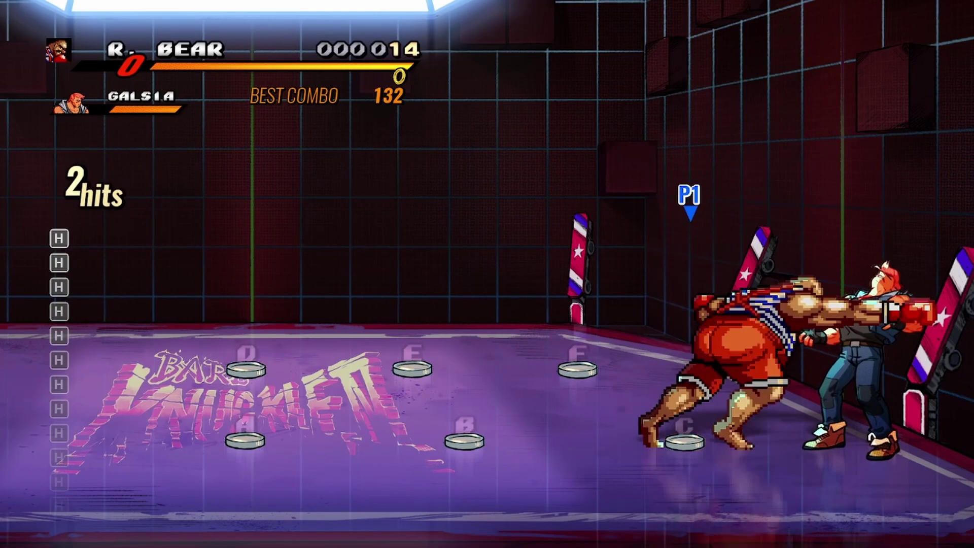
- Test chaining R. Bear's PressX punches with his PressB combo attacks on Galsia, alternating the two attack inputs over several rounds
{"action": "key", "text": "y"}
{"action": "key", "text": "y"}
{"action": "key", "text": "y"}
{"action": "key", "text": "h"}
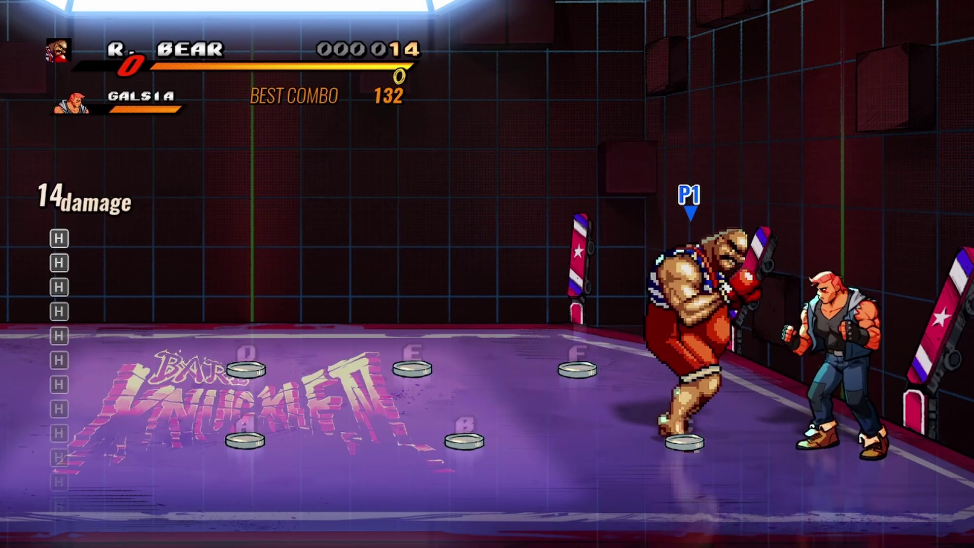
{"action": "key", "text": "y"}
{"action": "key", "text": "h"}
{"action": "key", "text": "h"}
{"action": "key", "text": "y"}
{"action": "key", "text": "y"}
{"action": "key", "text": "h"}
{"action": "key", "text": "y"}
{"action": "key", "text": "h"}
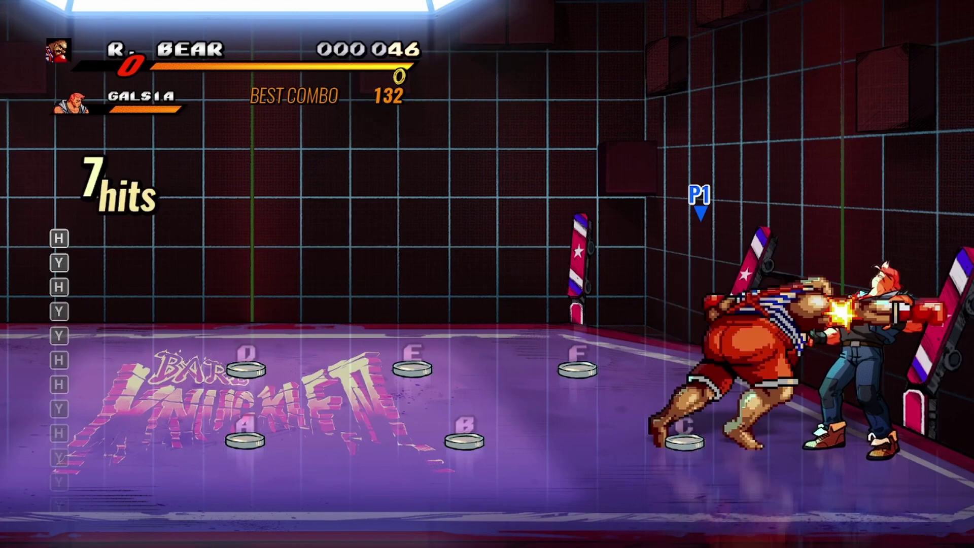
{"action": "key", "text": "y"}
{"action": "key", "text": "h"}
{"action": "key", "text": "h"}
{"action": "key", "text": "y"}
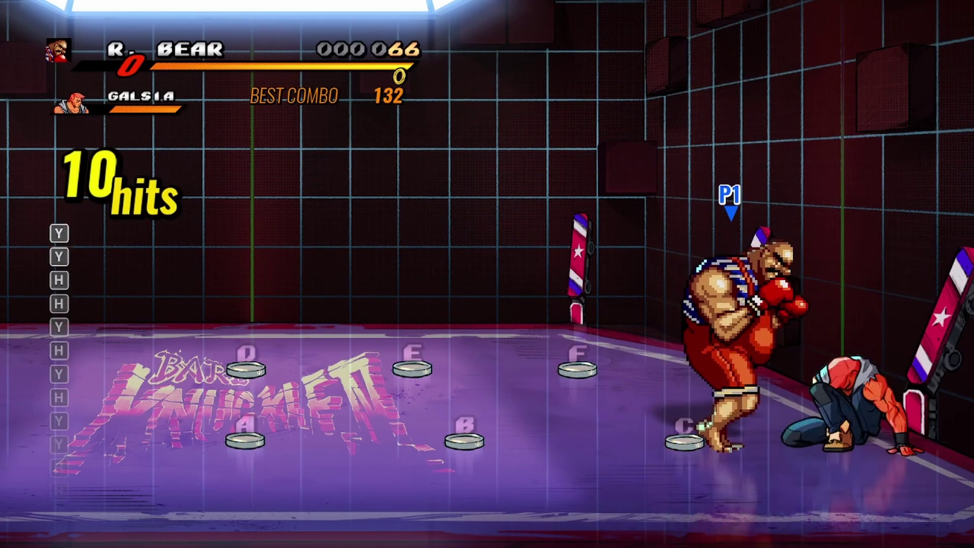
{"action": "key", "text": "y"}
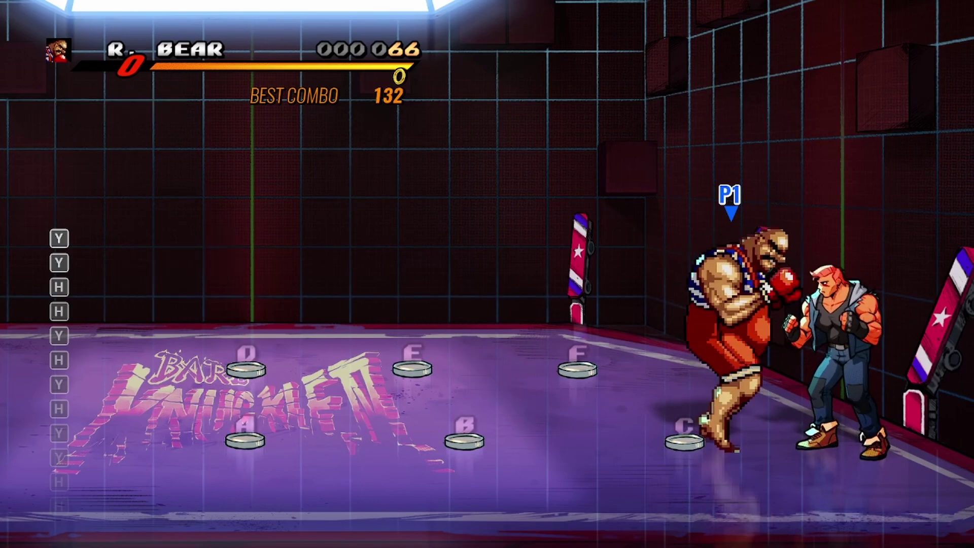
{"action": "key", "text": "y"}
{"action": "key", "text": "h"}
{"action": "key", "text": "y"}
{"action": "key", "text": "h"}
{"action": "key", "text": "y"}
{"action": "key", "text": "h"}
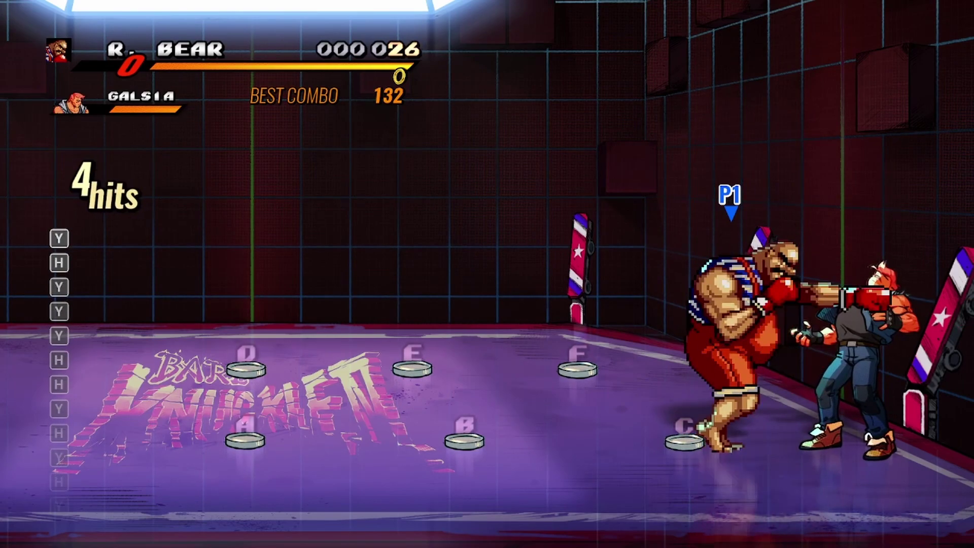
{"action": "key", "text": "y"}
{"action": "key", "text": "h"}
{"action": "key", "text": "y"}
{"action": "key", "text": "h"}
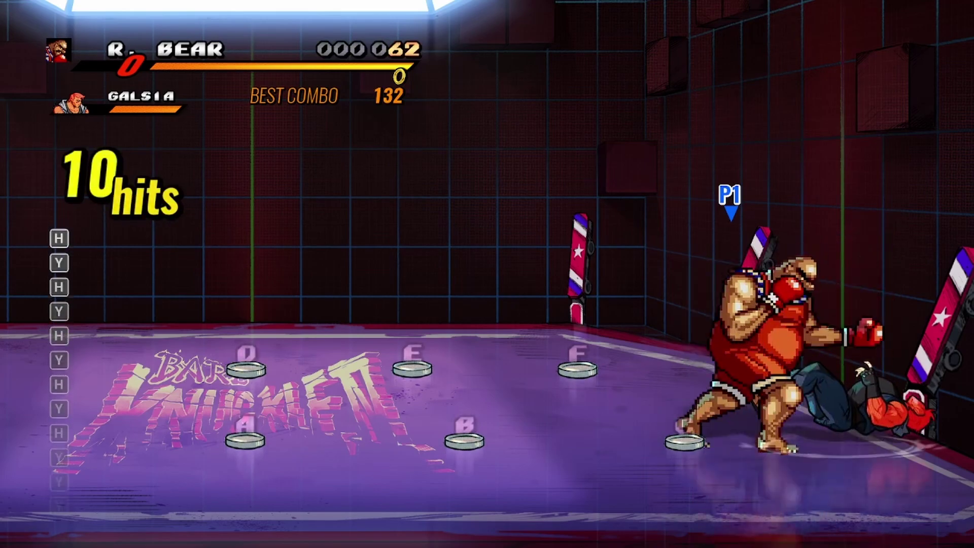
{"action": "key", "text": "y"}
{"action": "key", "text": "h"}
{"action": "key", "text": "y"}
{"action": "key", "text": "h"}
{"action": "key", "text": "y"}
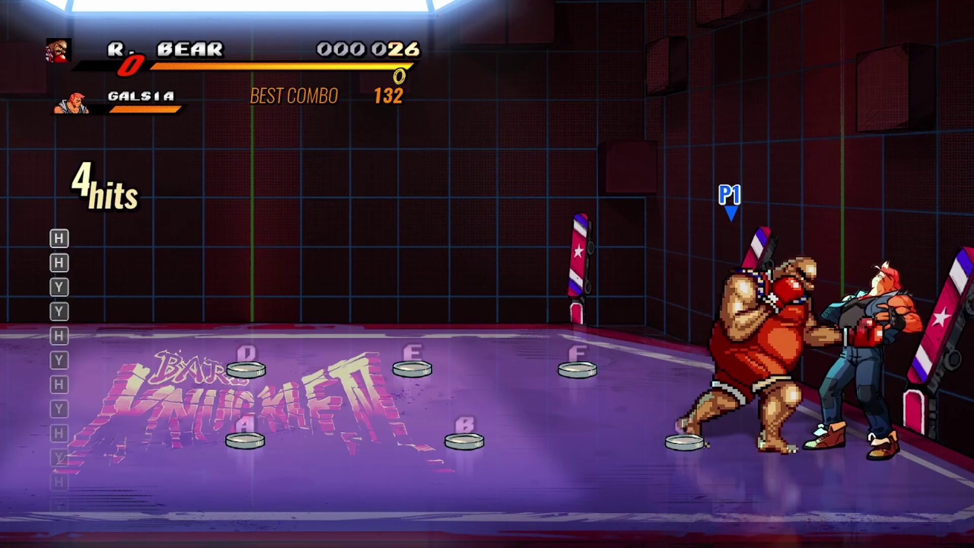
{"action": "key", "text": "y"}
{"action": "key", "text": "h"}
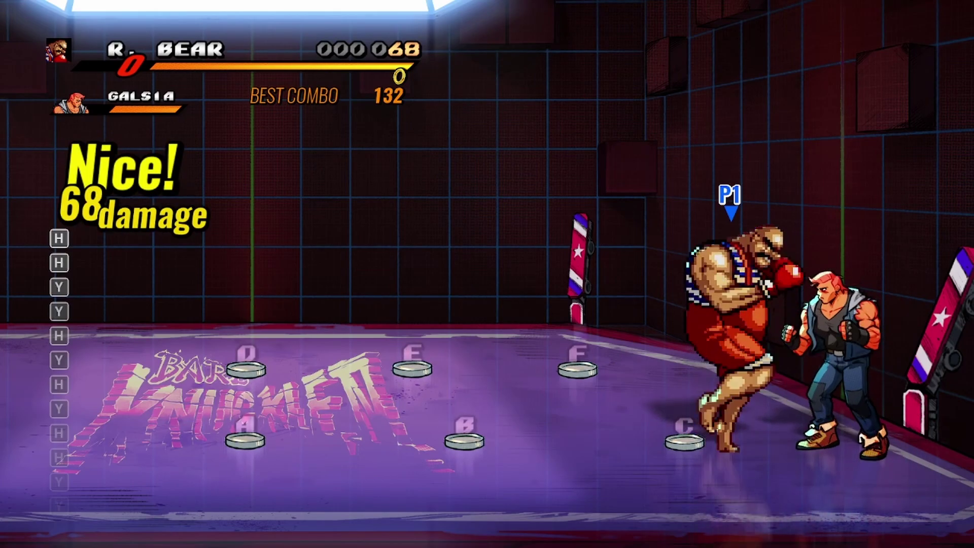
- Switch back to SOR4 Swapper to review R. Bear's customized moves
{"action": "key", "text": "alt+Tab"}
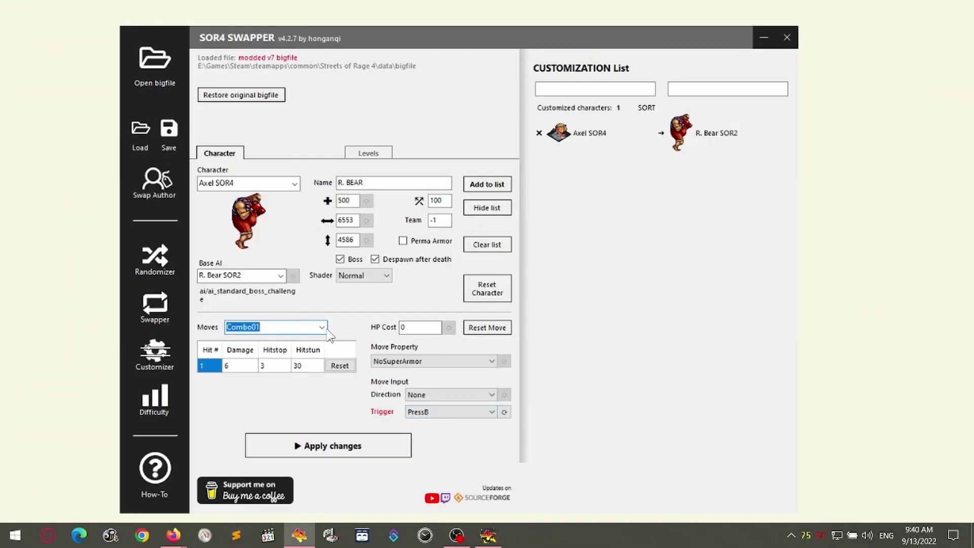